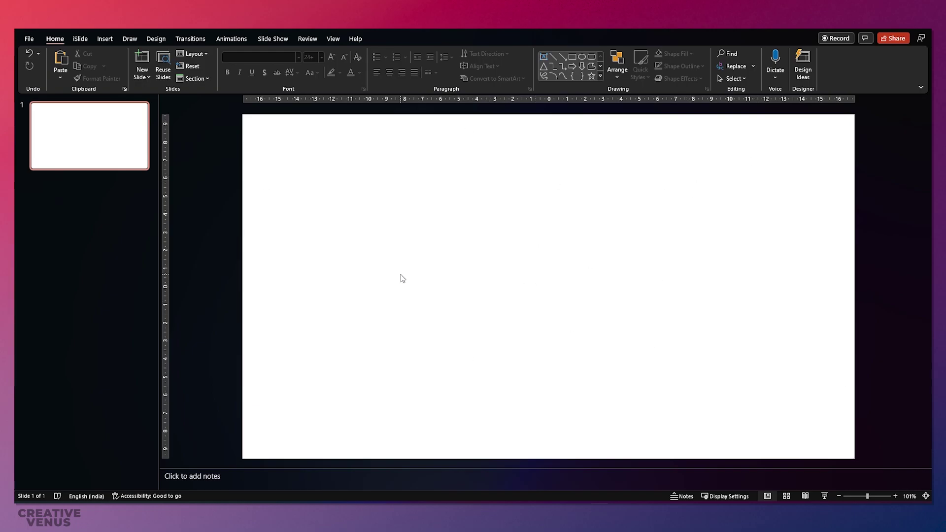
# Draw a blue rounded-rectangle square near the slide centre and make its corners much rounder.
pyautogui.click(103, 39)
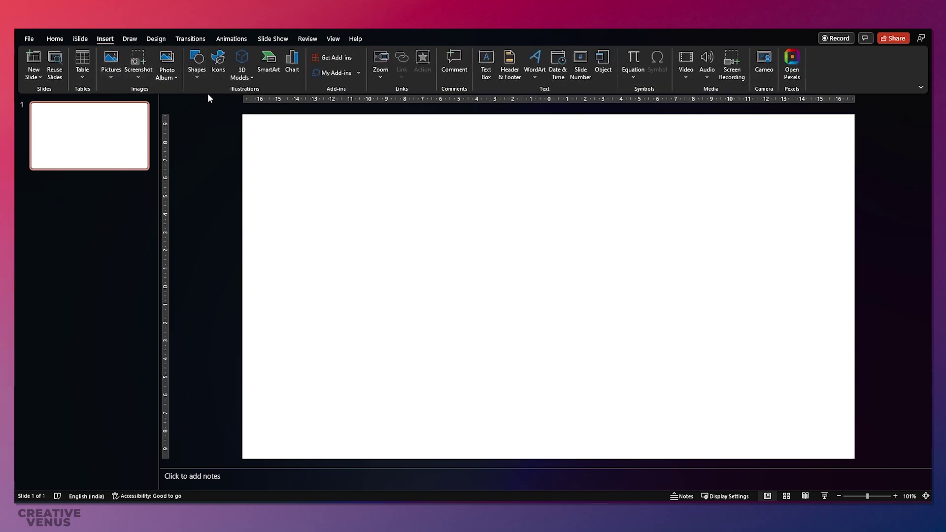
pyautogui.click(199, 80)
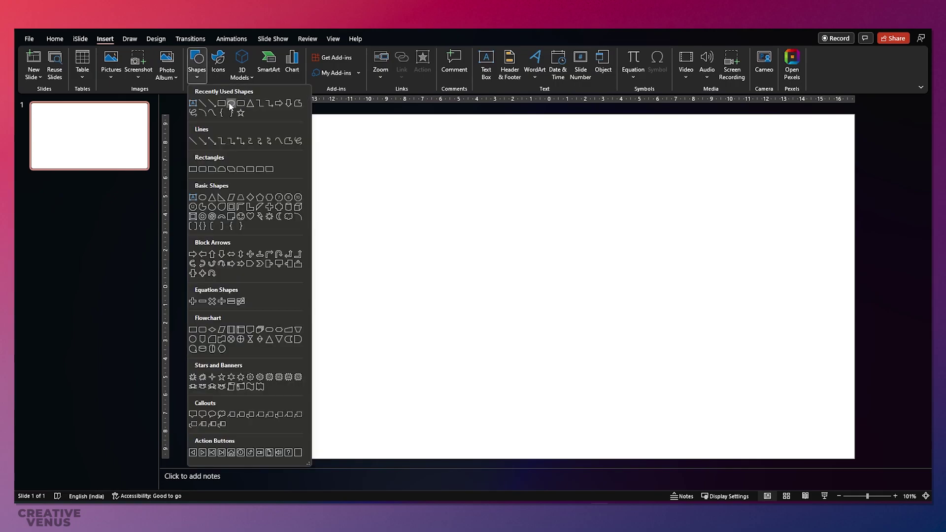
pyautogui.click(239, 105)
pyautogui.moveTo(486, 275); pyautogui.dragTo(588, 379)
pyautogui.moveTo(502, 275); pyautogui.dragTo(517, 275)
# Move the rounded square up and left of the slide centre and reselect it.
pyautogui.moveTo(538, 312); pyautogui.dragTo(493, 272)
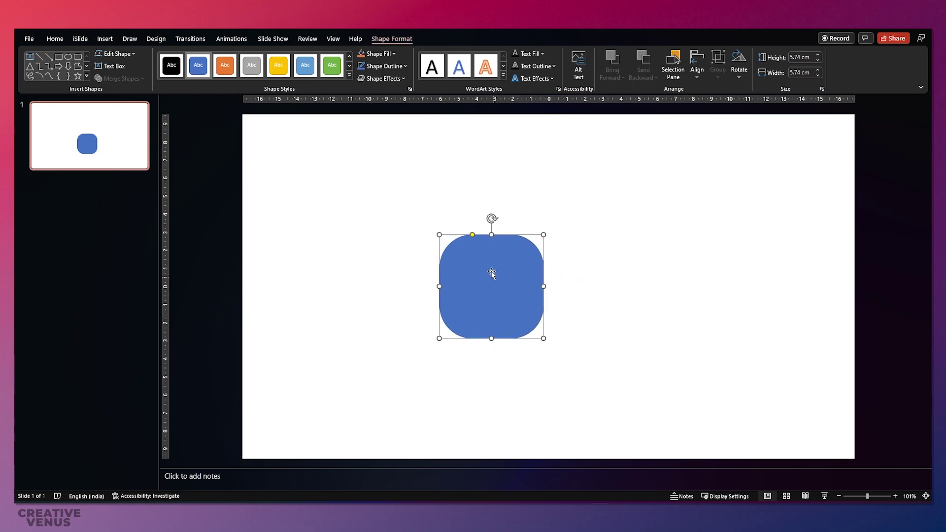
pyautogui.moveTo(471, 235); pyautogui.dragTo(470, 237)
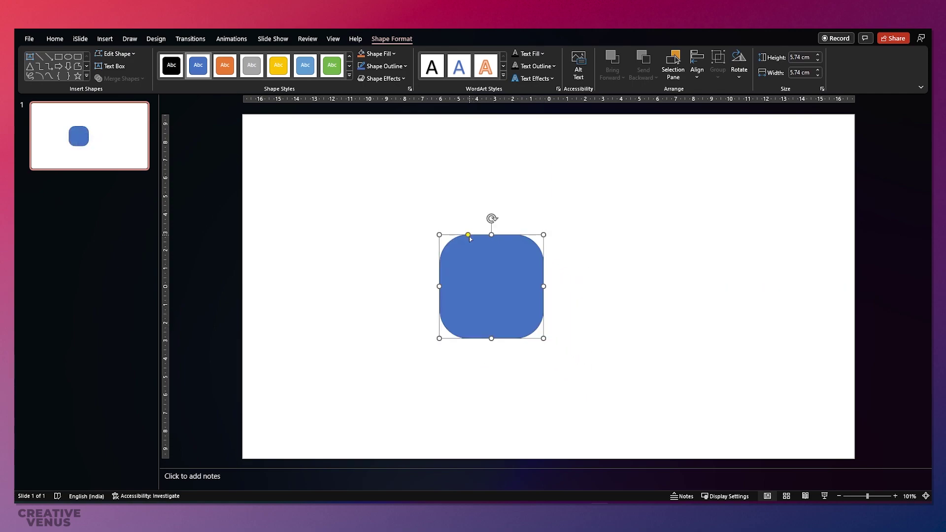
pyautogui.moveTo(492, 285); pyautogui.dragTo(478, 246)
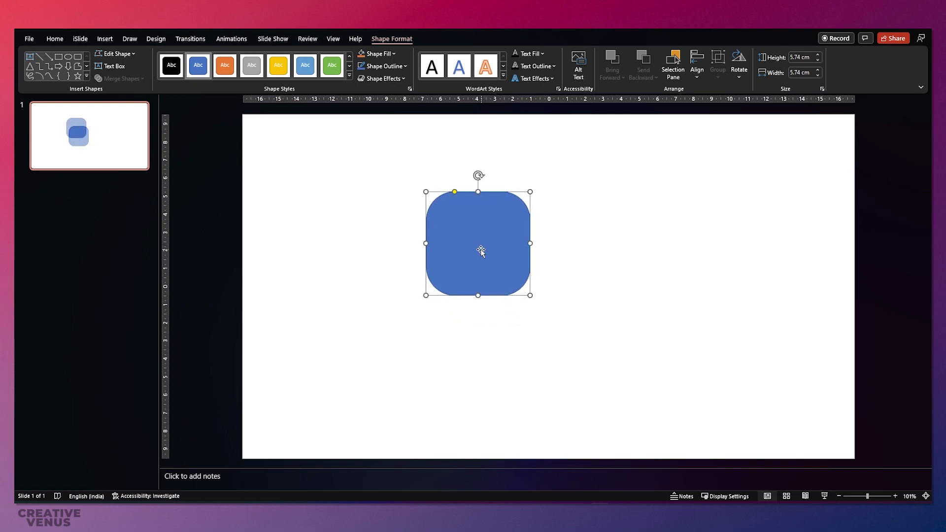
pyautogui.click(578, 291)
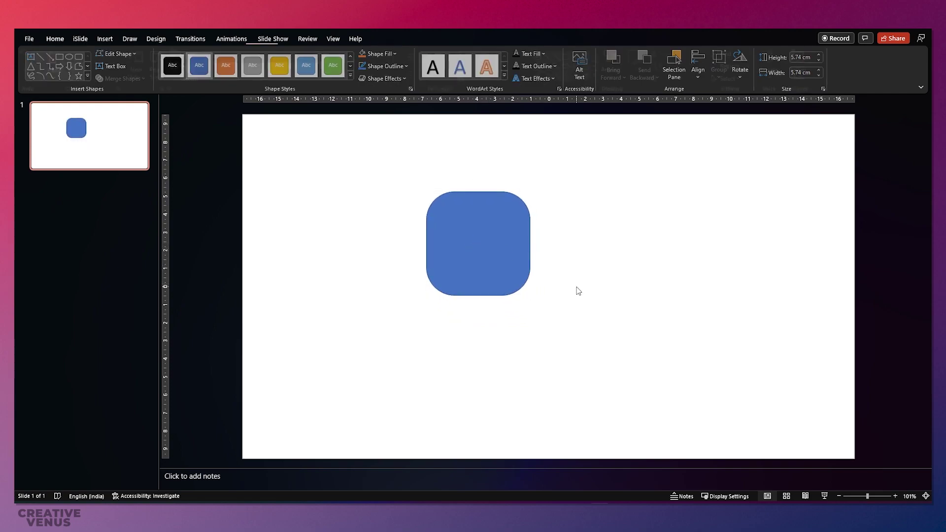
pyautogui.click(458, 252)
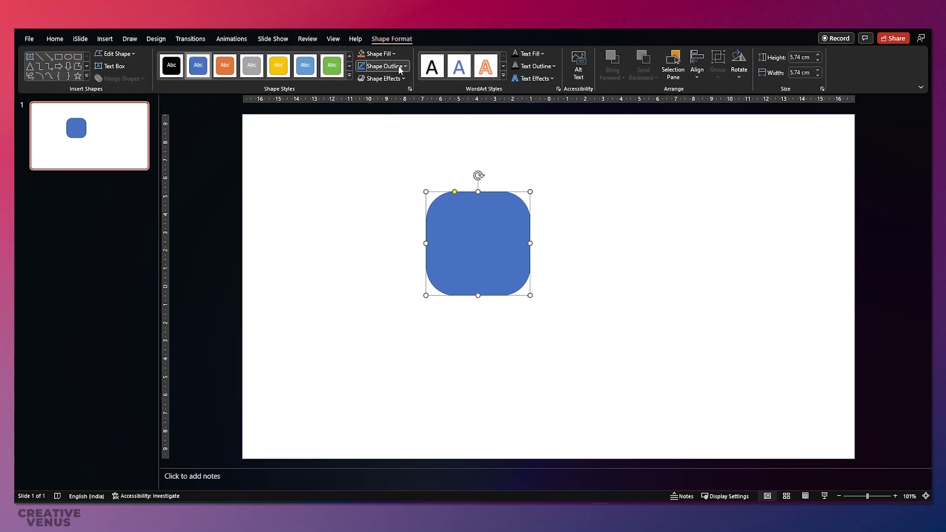
pyautogui.click(394, 66)
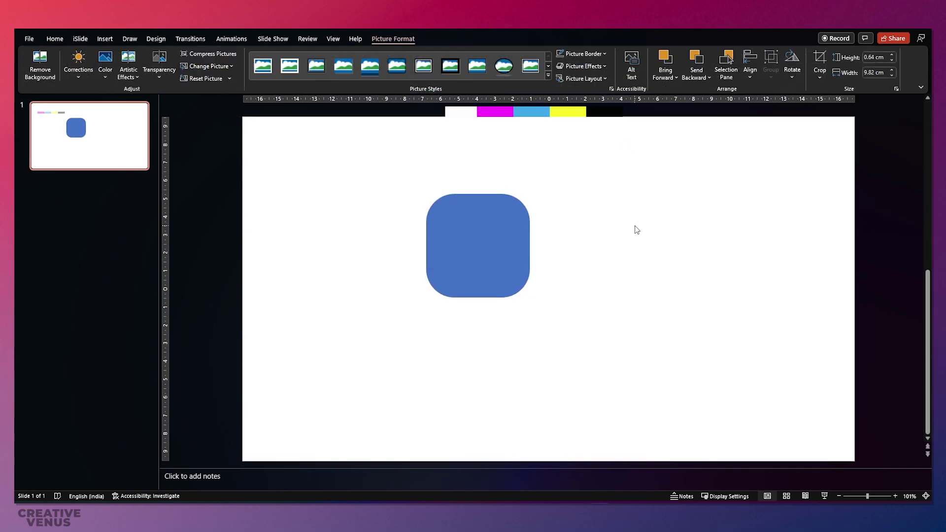
# Fill the slide background solid black, eyedropper-sampled from the colour strip's black block.
pyautogui.rightClick(636, 229)
pyautogui.click(673, 340)
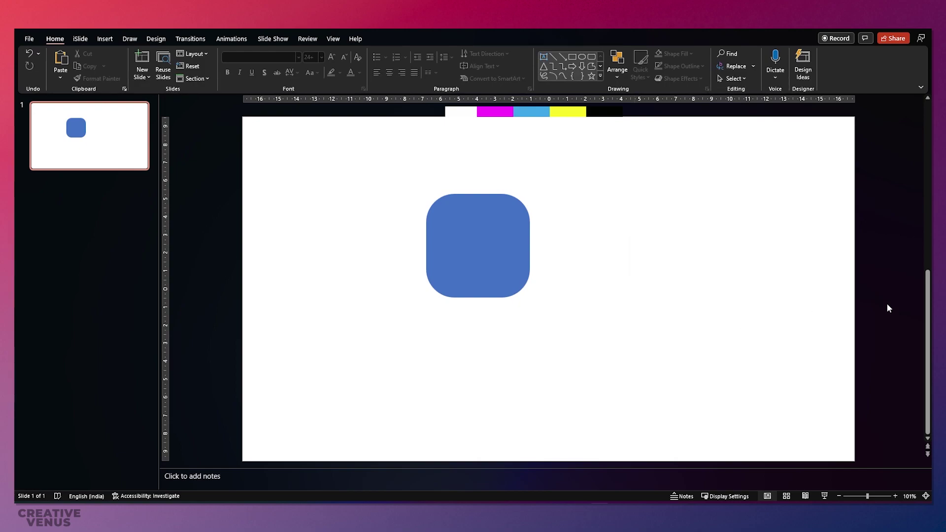
pyautogui.click(895, 224)
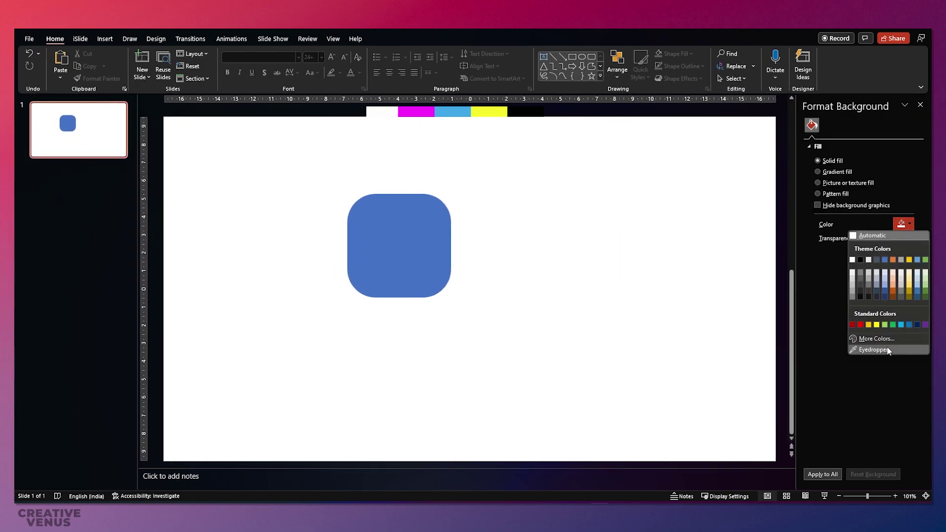
pyautogui.click(860, 348)
pyautogui.click(518, 112)
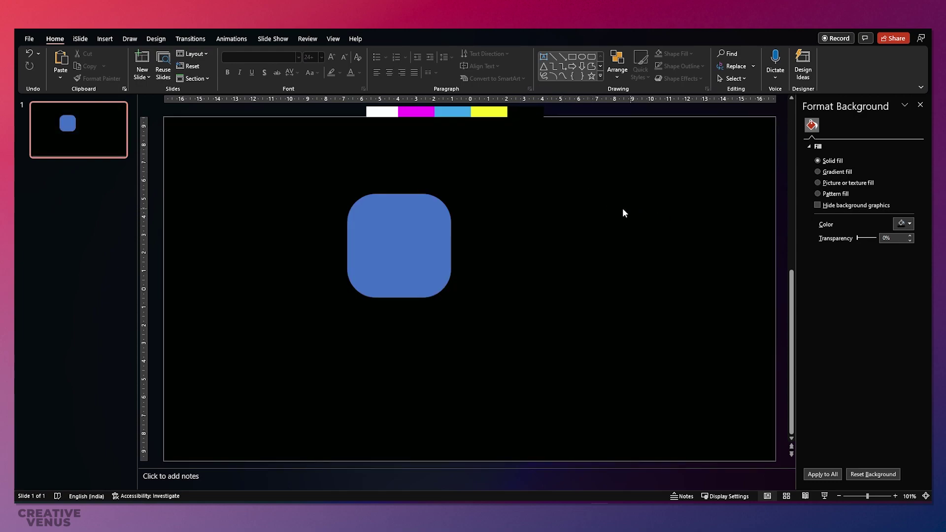
pyautogui.click(439, 226)
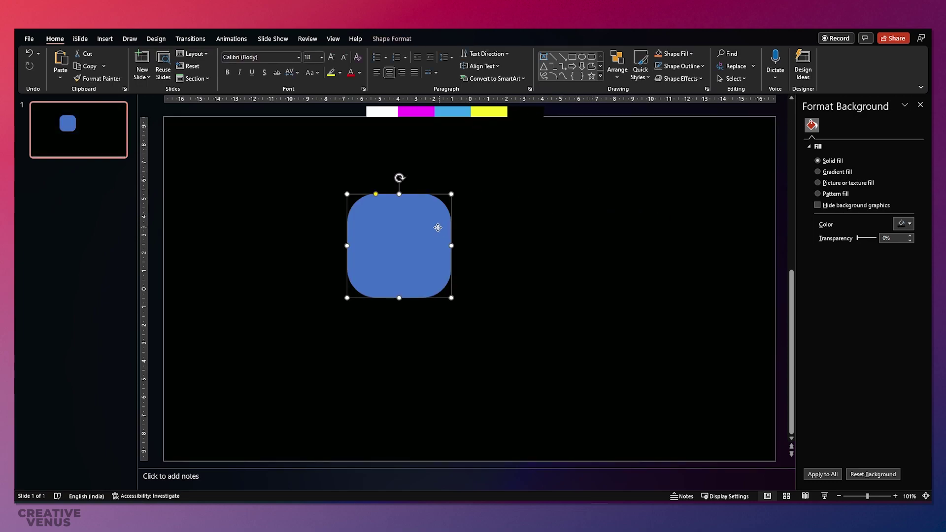
# Fill the rounded square with the strip's white and place a copy to its right.
pyautogui.click(902, 248)
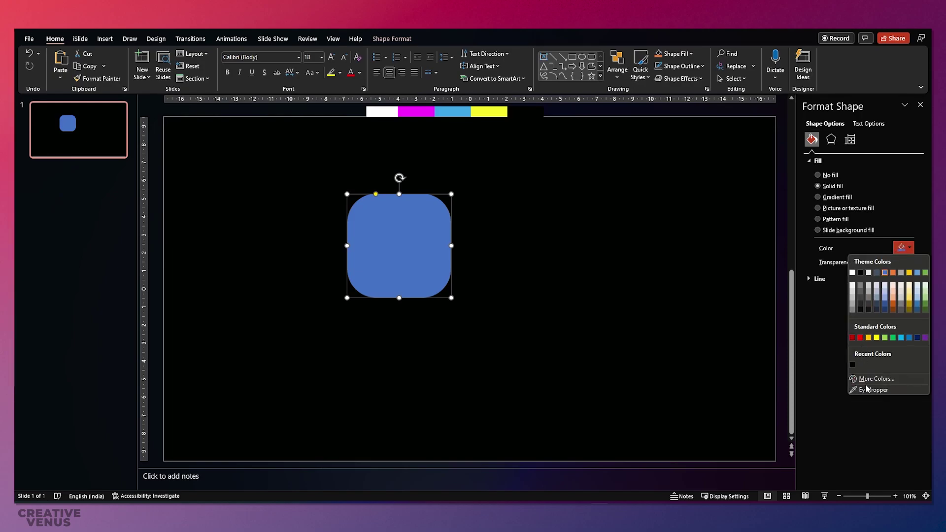
pyautogui.click(873, 389)
pyautogui.click(388, 109)
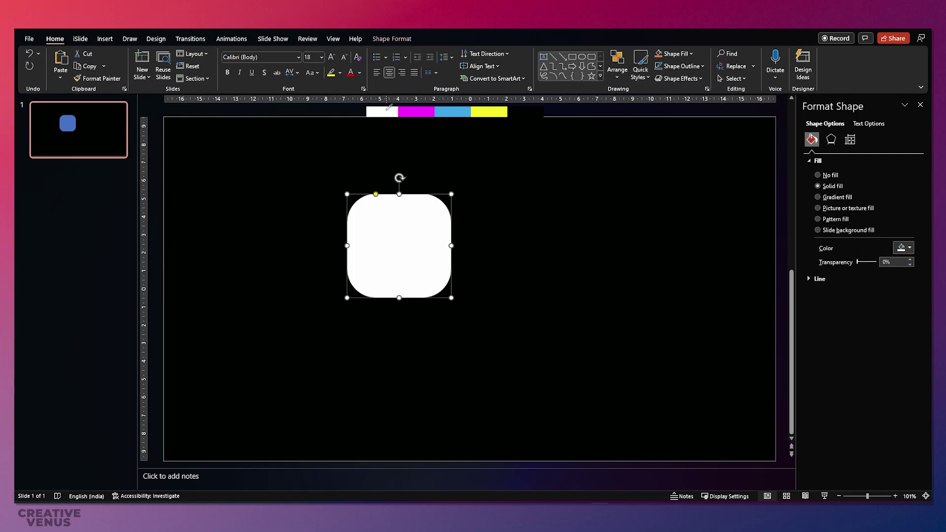
pyautogui.hotkey('ctrl', 'd')
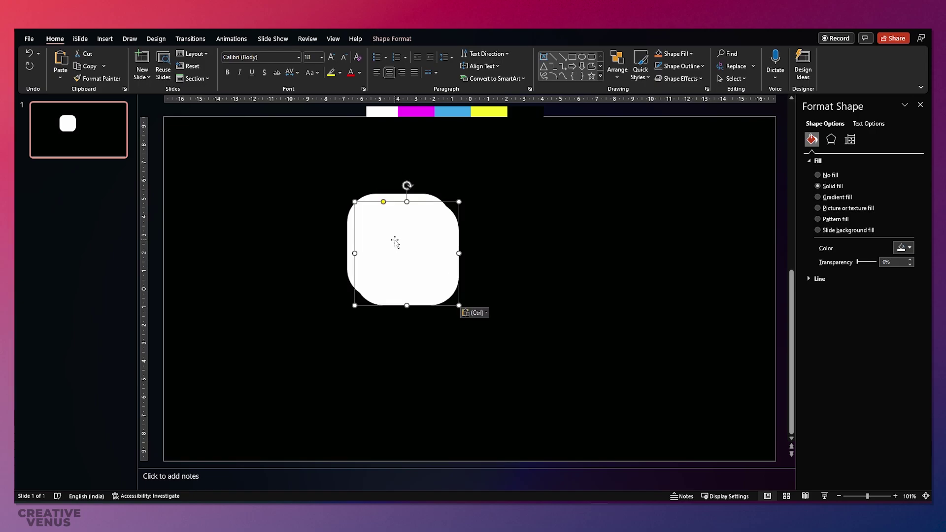
pyautogui.moveTo(395, 244); pyautogui.dragTo(564, 254)
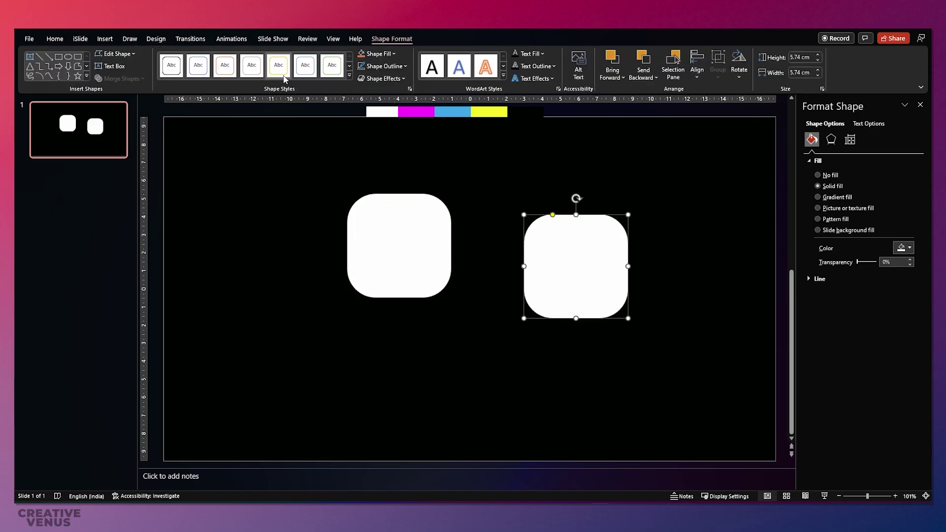
# Draw a large circle over the right square's lower right and subtract it, leaving a crescent.
pyautogui.click(108, 42)
pyautogui.click(196, 63)
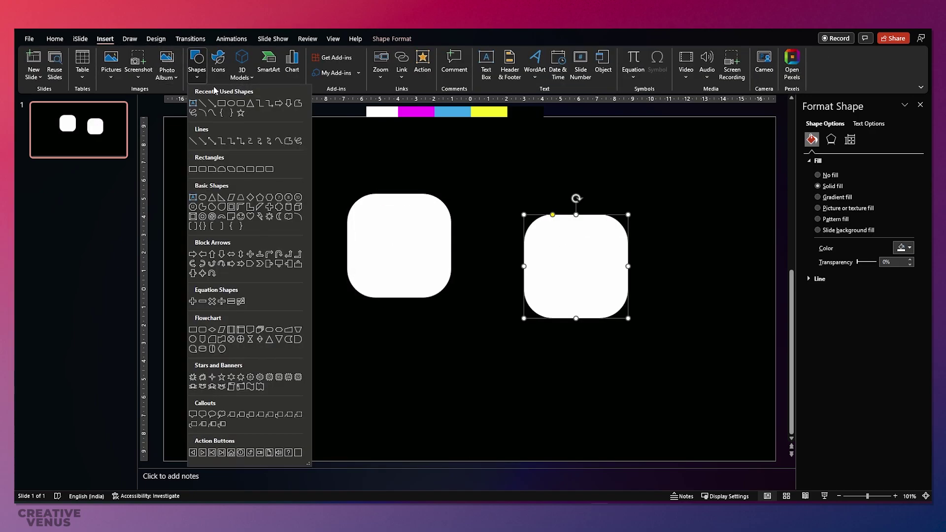
pyautogui.click(234, 104)
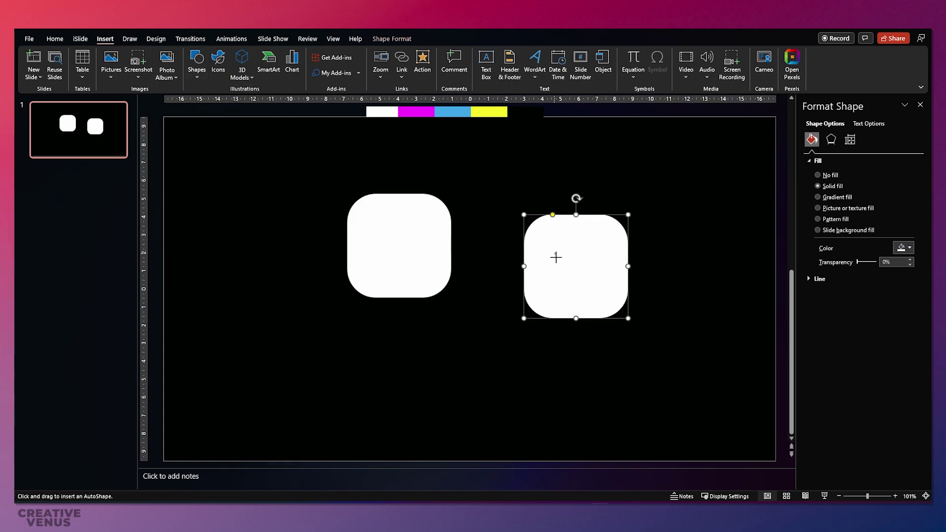
pyautogui.moveTo(555, 256)
pyautogui.mouseDown()
pyautogui.moveTo(686, 372)
pyautogui.moveTo(686, 384)
pyautogui.mouseUp()
pyautogui.moveTo(616, 317); pyautogui.dragTo(591, 291)
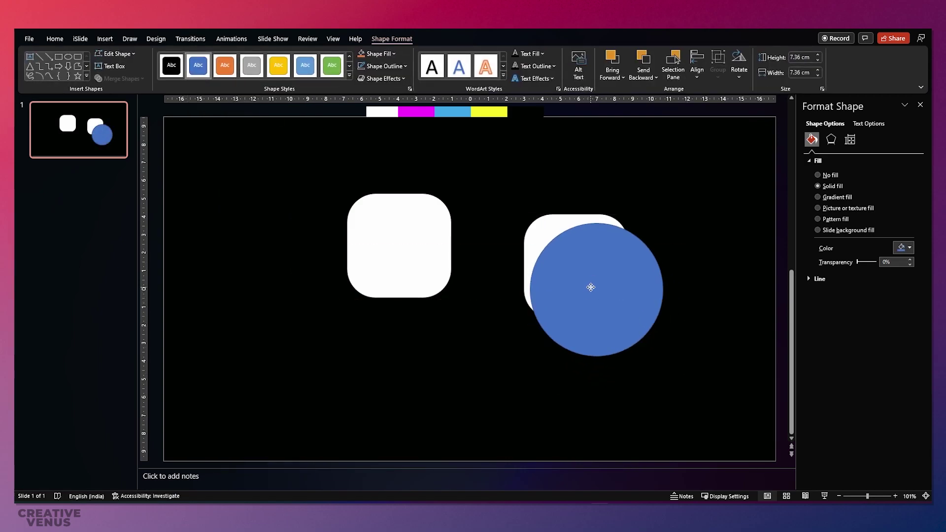
pyautogui.keyDown('shift'); pyautogui.click(549, 224); pyautogui.keyUp('shift')
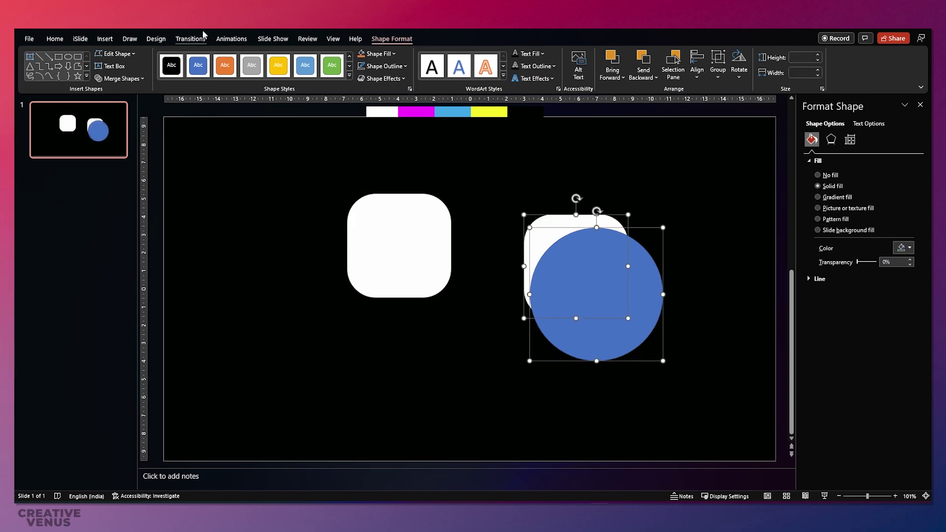
pyautogui.click(119, 78)
pyautogui.click(187, 88)
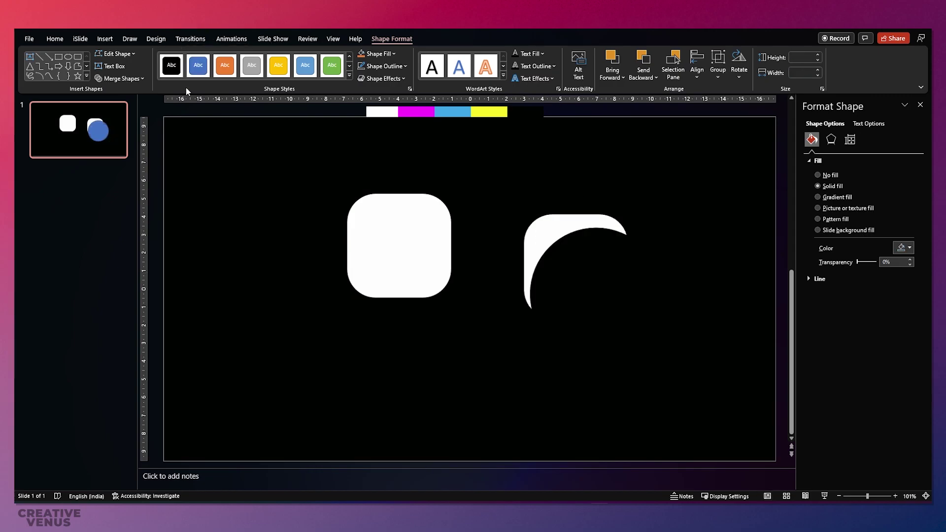
# Fill the crescent black, lay it on the left square, and set 93% transparency.
pyautogui.click(902, 247)
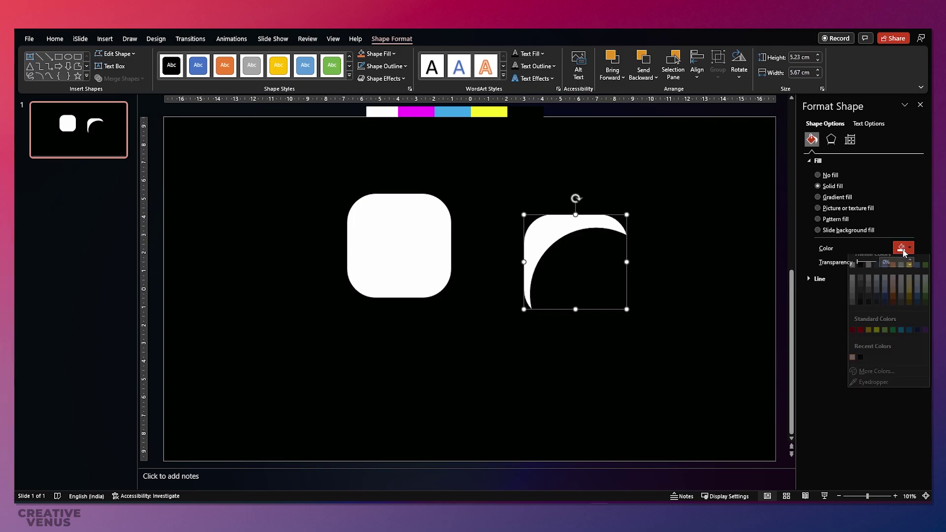
pyautogui.click(860, 272)
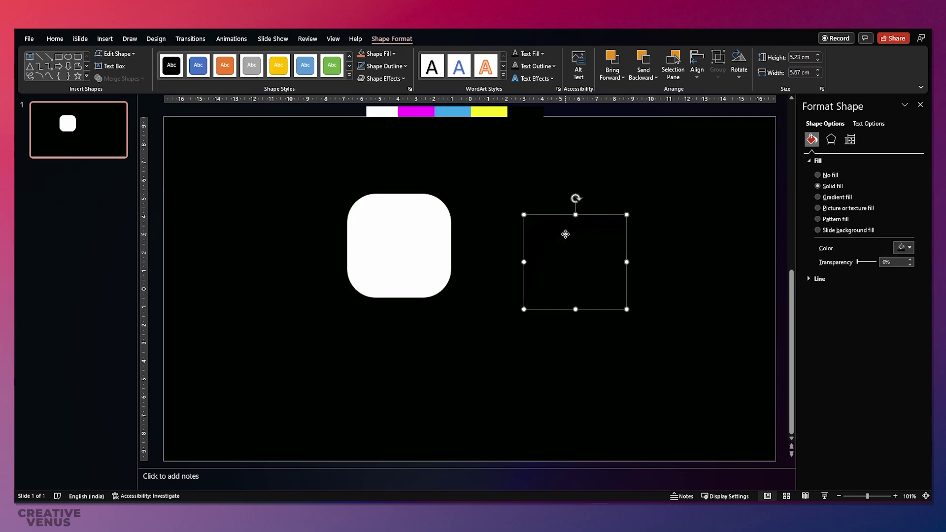
pyautogui.moveTo(563, 235); pyautogui.dragTo(387, 212)
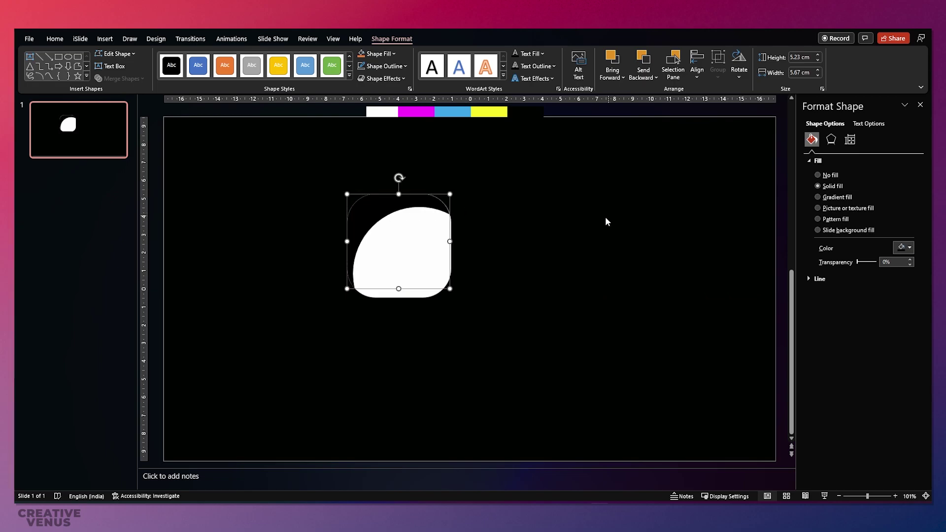
pyautogui.moveTo(857, 262); pyautogui.dragTo(876, 263)
pyautogui.click(625, 261)
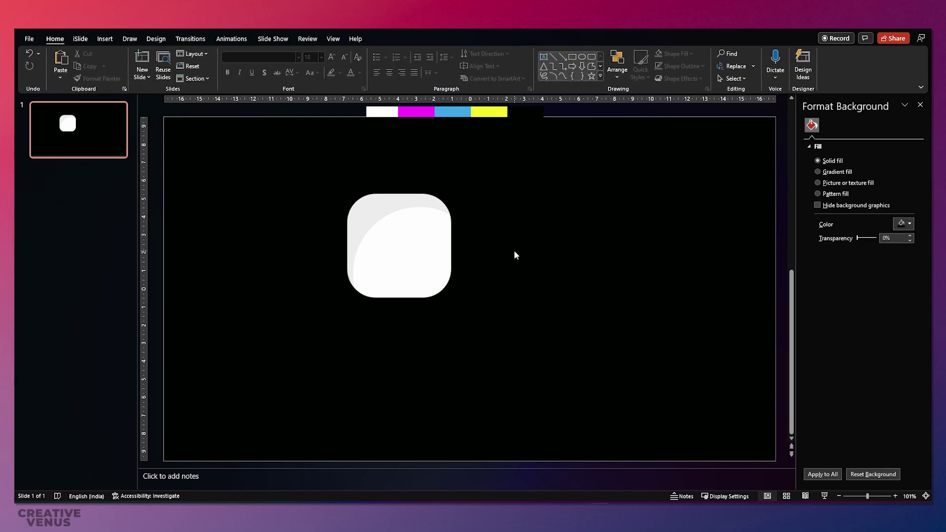
pyautogui.click(420, 276)
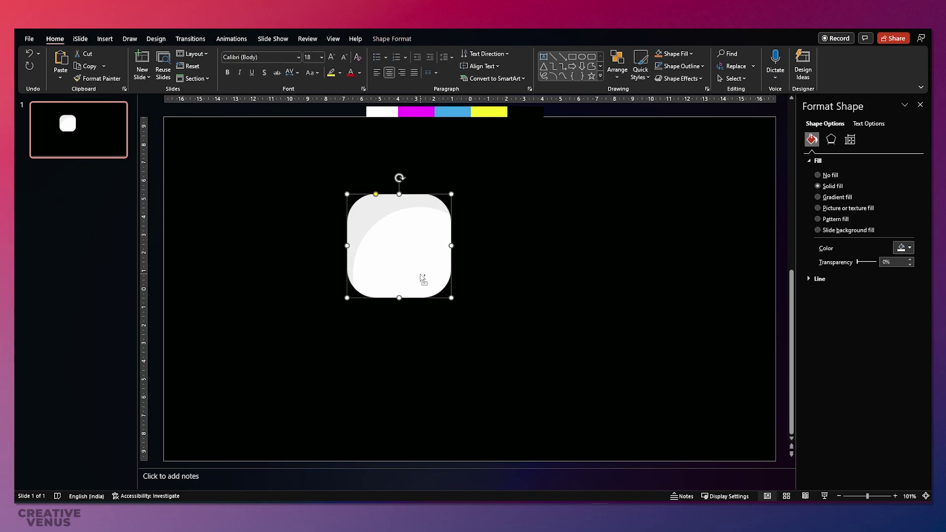
# Copy the square to the right, draw a circle over it, and subtract to make a crescent.
pyautogui.moveTo(420, 277); pyautogui.dragTo(559, 289)
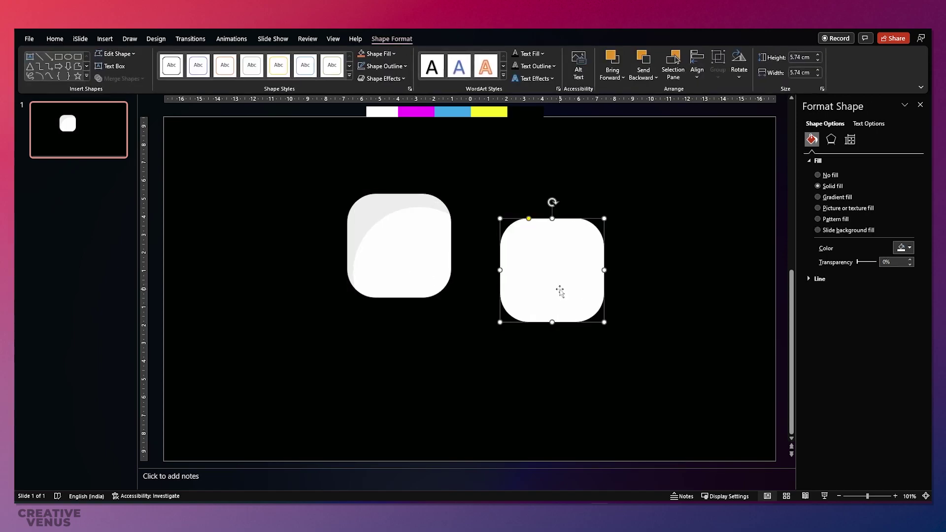
pyautogui.click(104, 41)
pyautogui.click(194, 77)
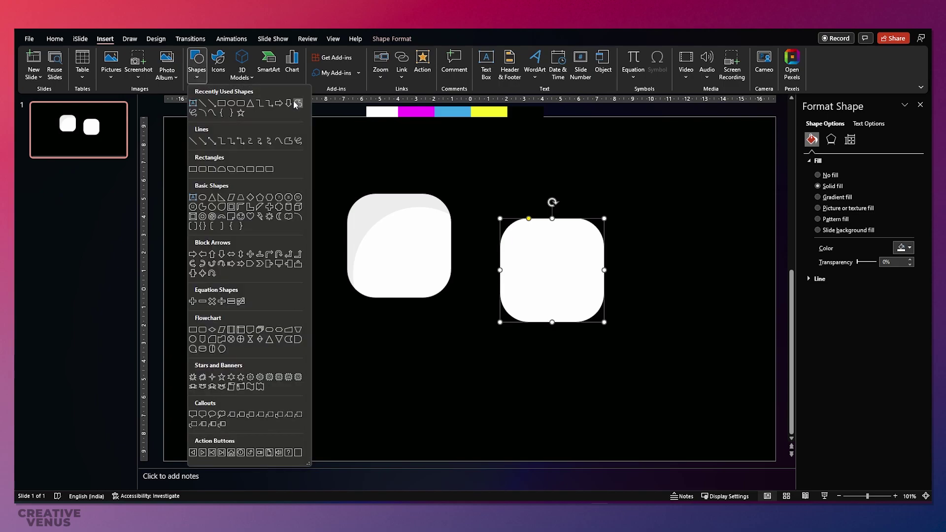
pyautogui.click(231, 103)
pyautogui.moveTo(474, 195); pyautogui.dragTo(613, 335)
pyautogui.moveTo(588, 269); pyautogui.dragTo(555, 265)
pyautogui.click(597, 296)
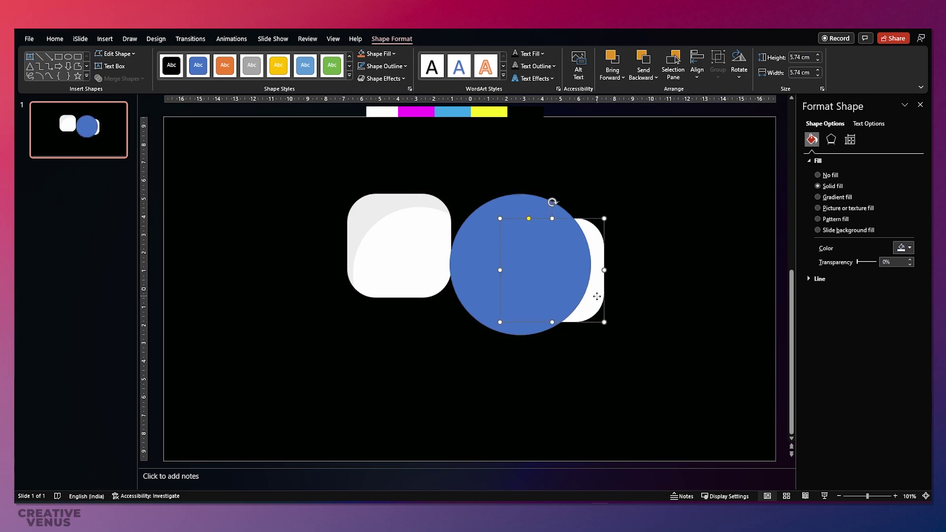
pyautogui.keyDown('shift'); pyautogui.click(543, 282); pyautogui.keyUp('shift')
pyautogui.click(121, 78)
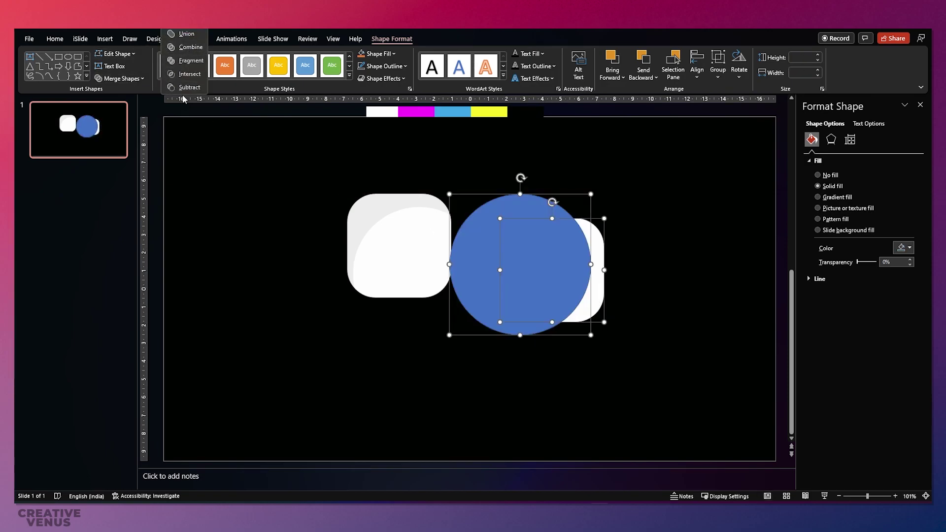
pyautogui.click(186, 89)
# Move the crescent onto the square's right edge, fill it black at 90% transparency.
pyautogui.moveTo(577, 315); pyautogui.dragTo(434, 292)
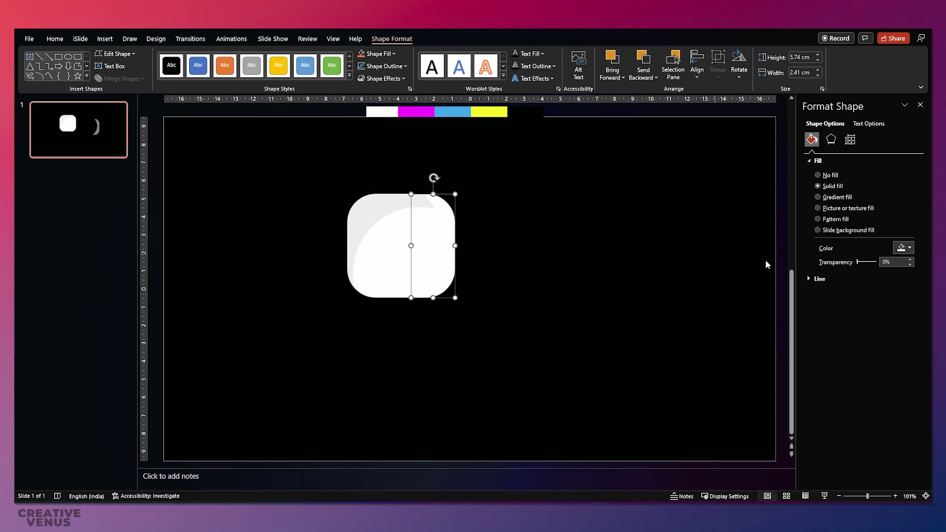
pyautogui.click(906, 248)
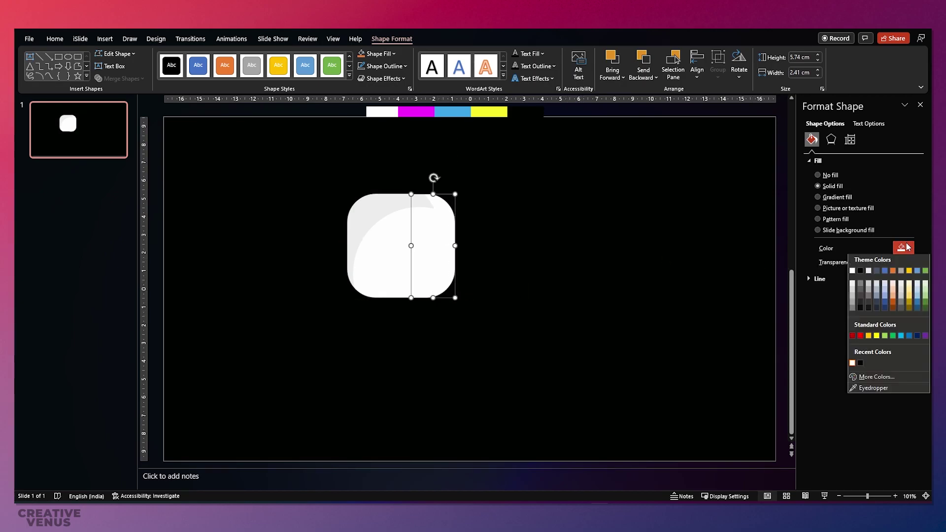
pyautogui.click(861, 272)
pyautogui.moveTo(857, 262); pyautogui.dragTo(874, 263)
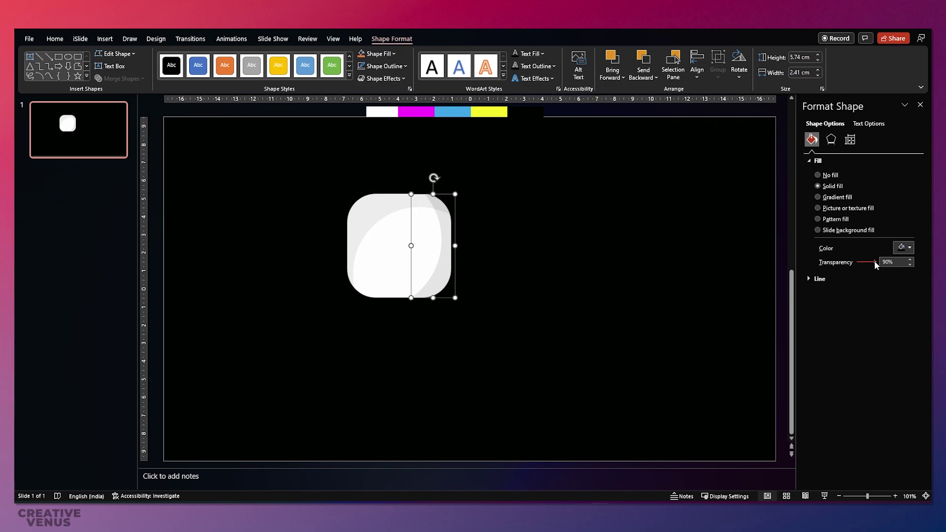
pyautogui.click(673, 292)
pyautogui.click(374, 294)
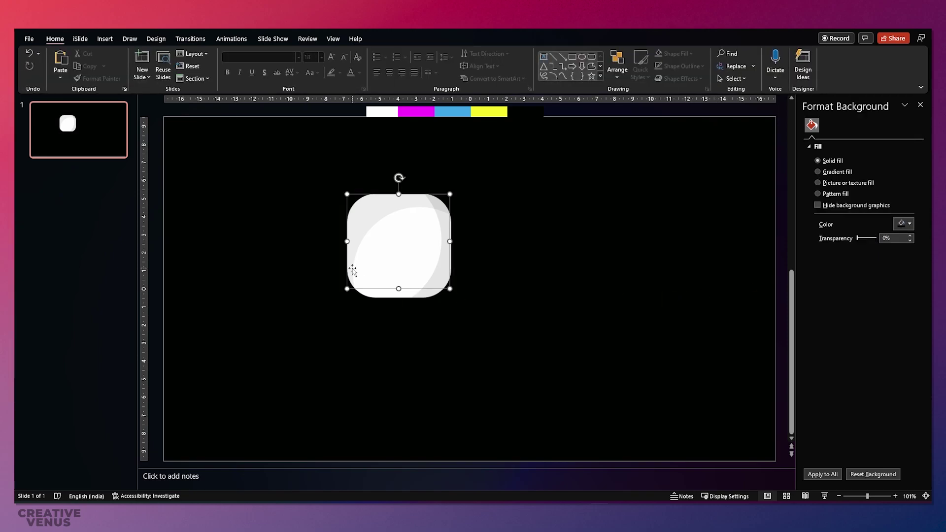
# Apply a gradient fill to the square, keep only two stops, and set a diagonal direction.
pyautogui.click(376, 295)
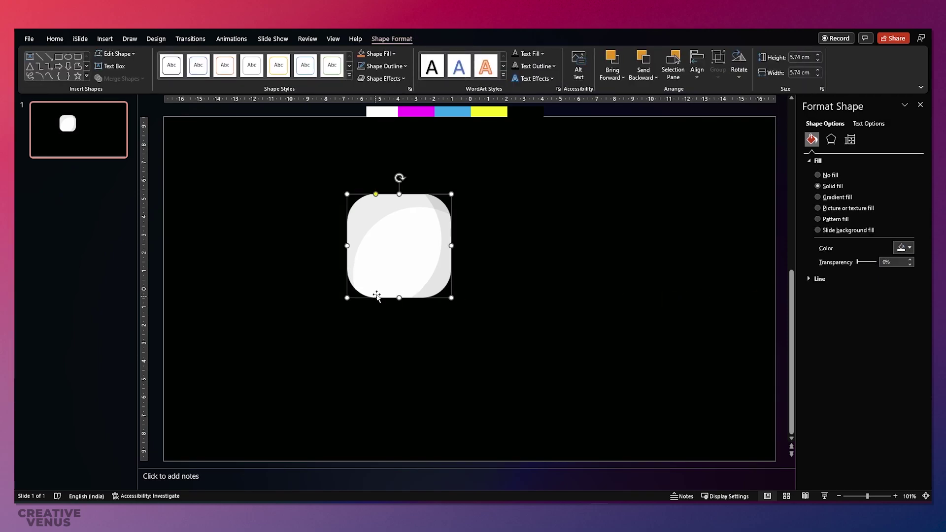
pyautogui.click(840, 199)
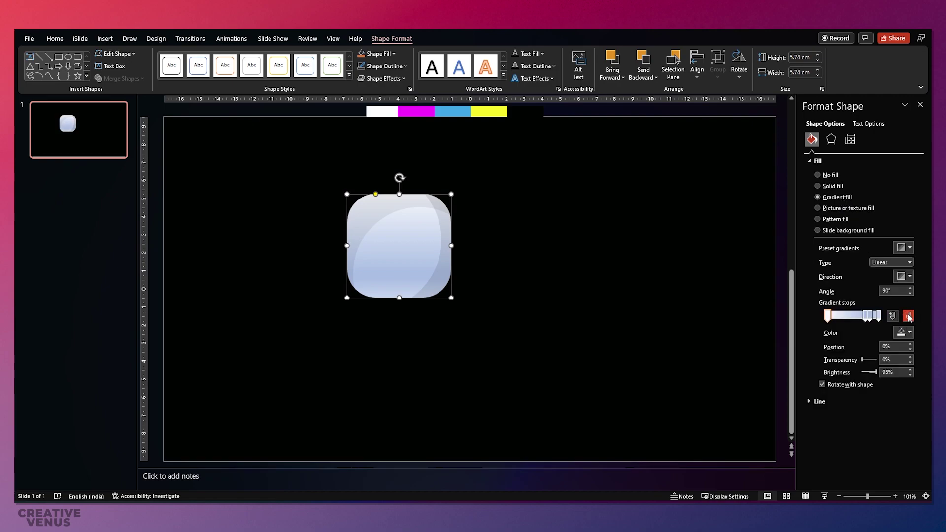
pyautogui.click(908, 316)
pyautogui.click(908, 316)
pyautogui.click(908, 316)
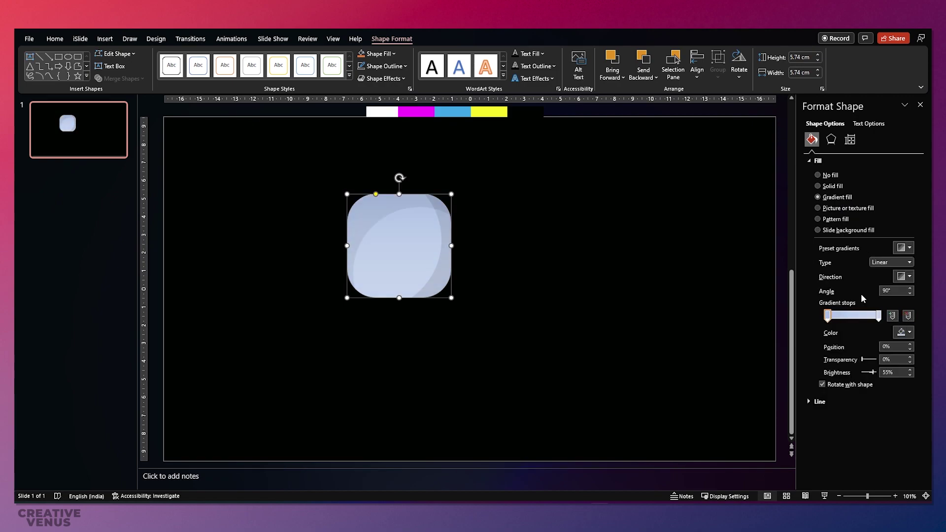
pyautogui.click(905, 277)
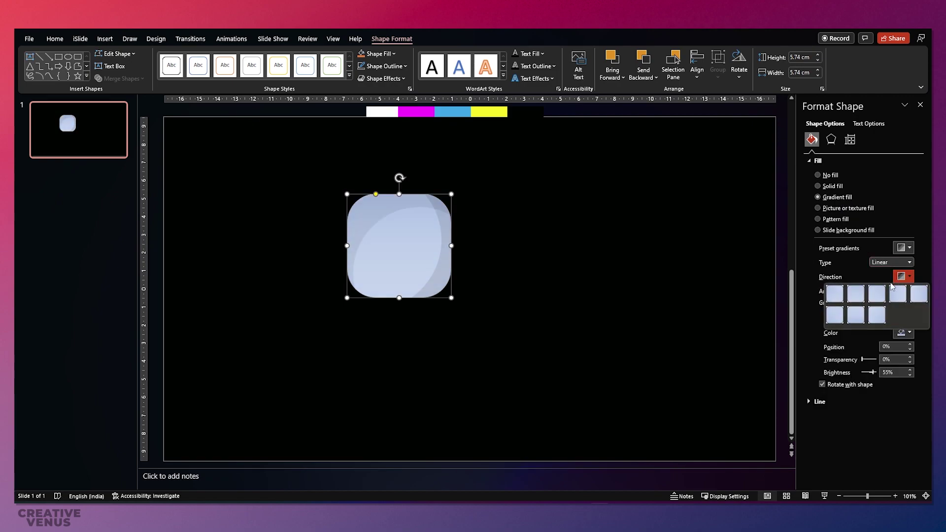
pyautogui.click(841, 293)
# Set the first gradient stop to white and the right stop to pale pink #FFEBFF.
pyautogui.click(908, 332)
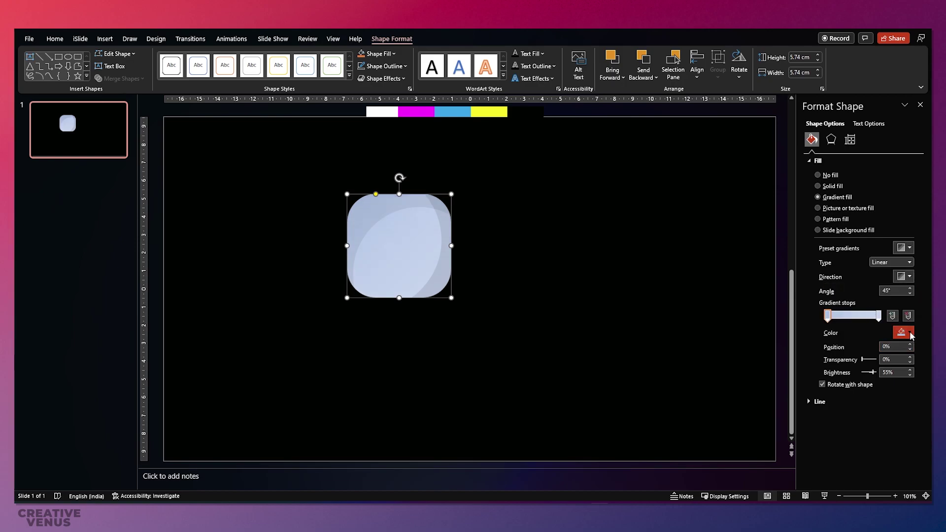
pyautogui.click(852, 449)
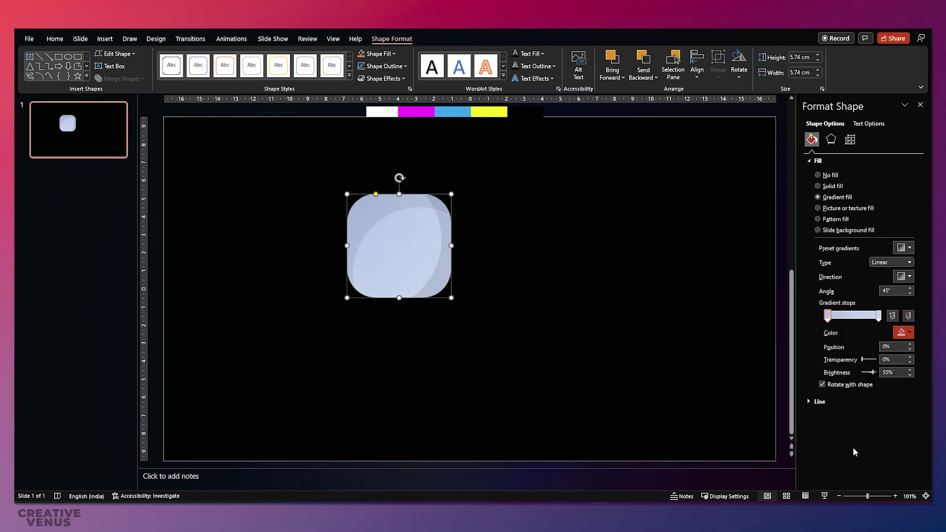
pyautogui.click(878, 315)
pyautogui.click(901, 333)
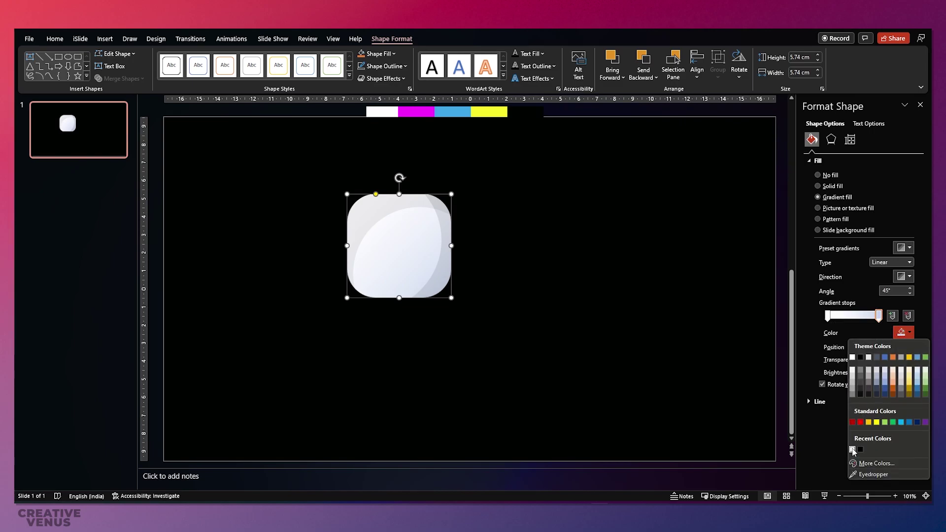
pyautogui.click(852, 449)
pyautogui.click(909, 332)
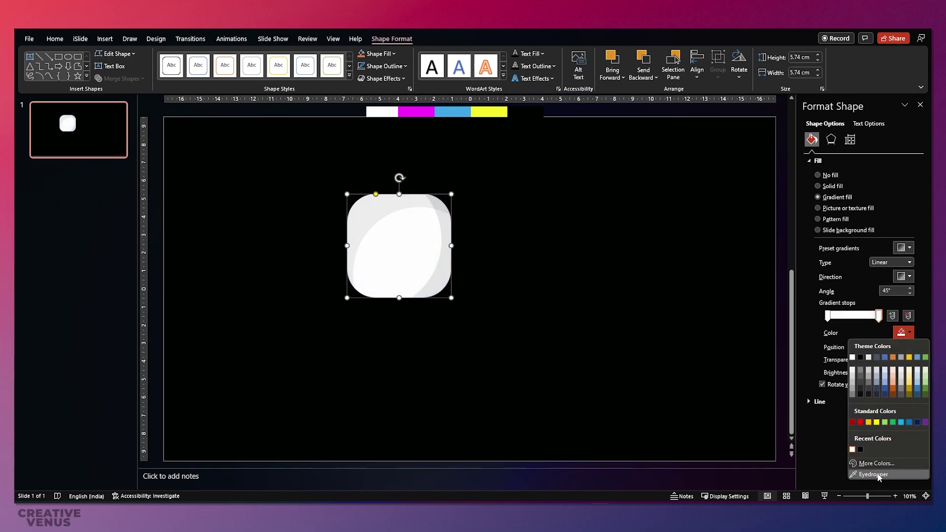
pyautogui.click(875, 463)
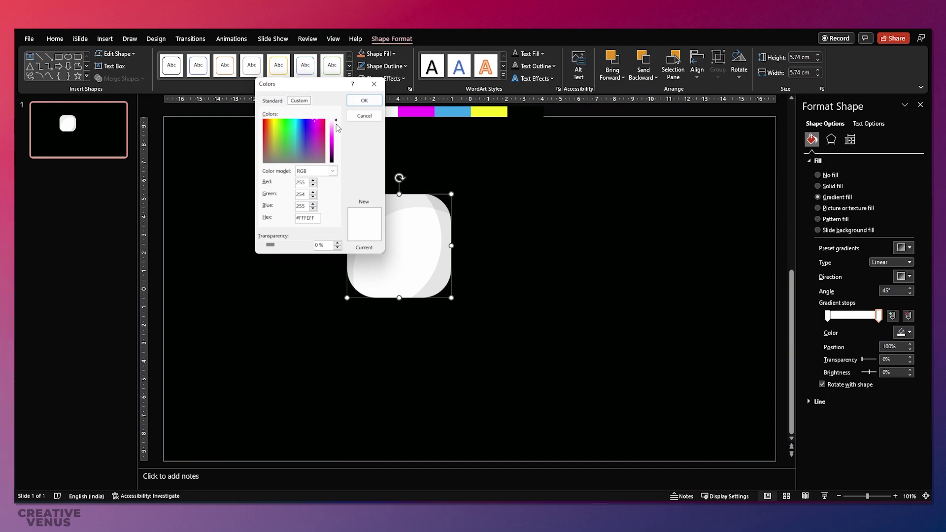
pyautogui.moveTo(335, 125)
pyautogui.mouseDown()
pyautogui.moveTo(337, 134)
pyautogui.moveTo(336, 123)
pyautogui.mouseUp()
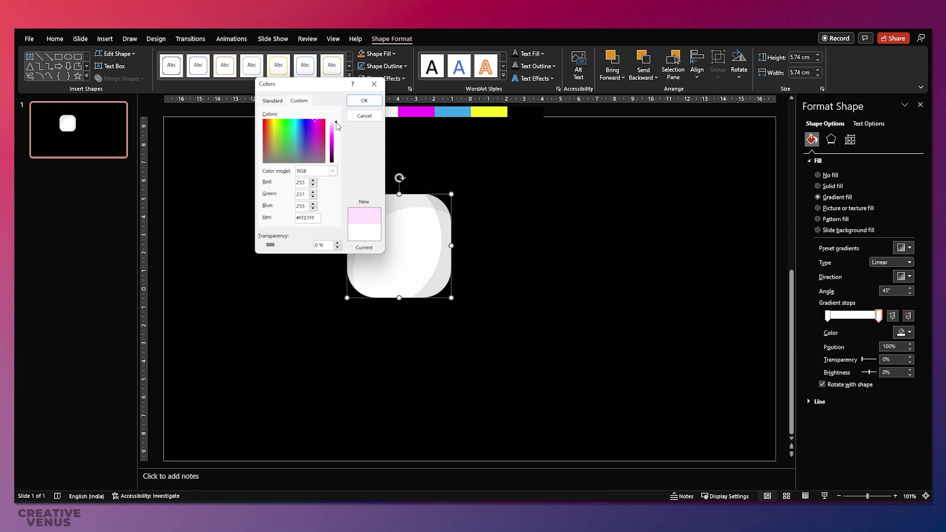
pyautogui.click(364, 101)
pyautogui.click(634, 275)
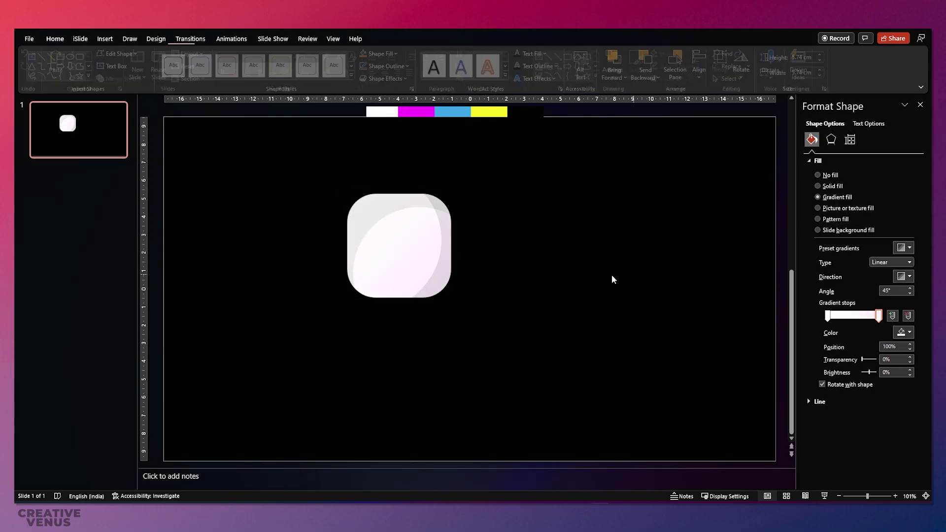
# Group the white square with its shading using Ctrl+G and drag a copy straight down.
pyautogui.moveTo(305, 334); pyautogui.dragTo(510, 172)
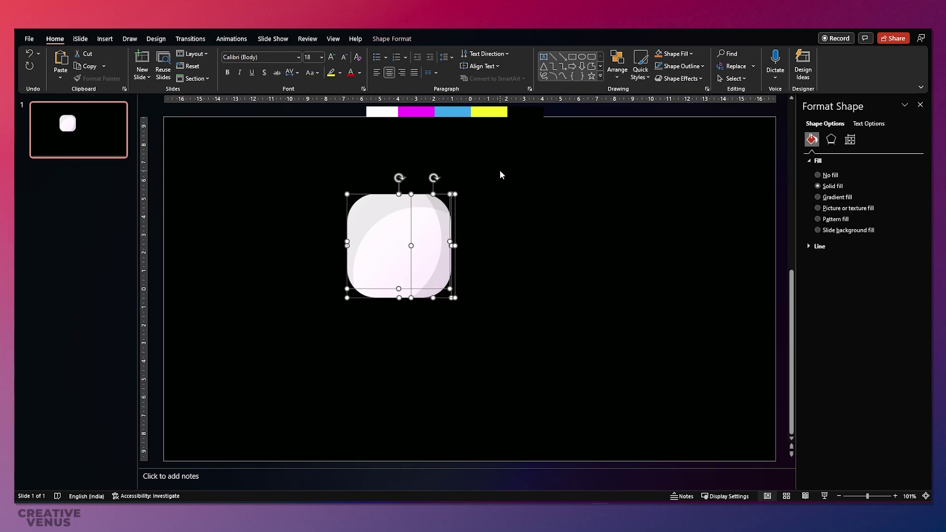
pyautogui.hotkey('ctrl', 'g')
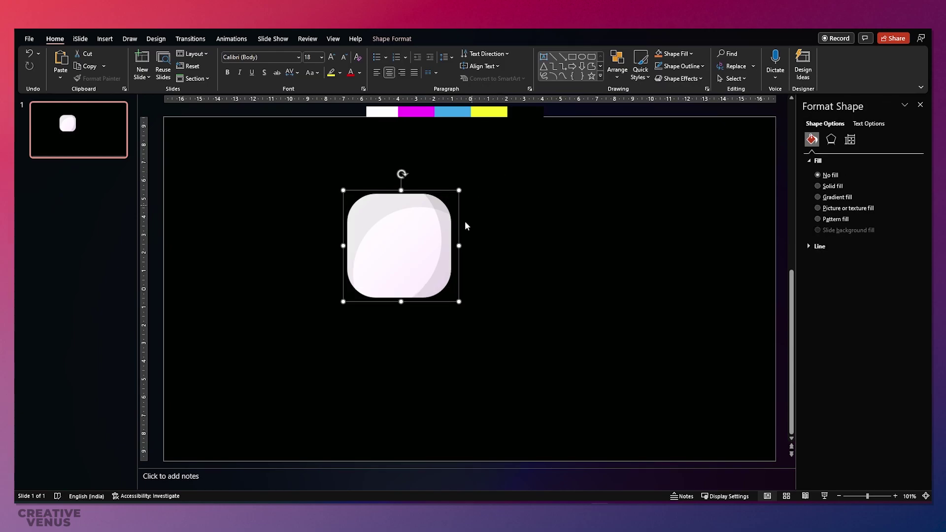
pyautogui.moveTo(407, 240); pyautogui.dragTo(411, 344)
pyautogui.click(408, 383)
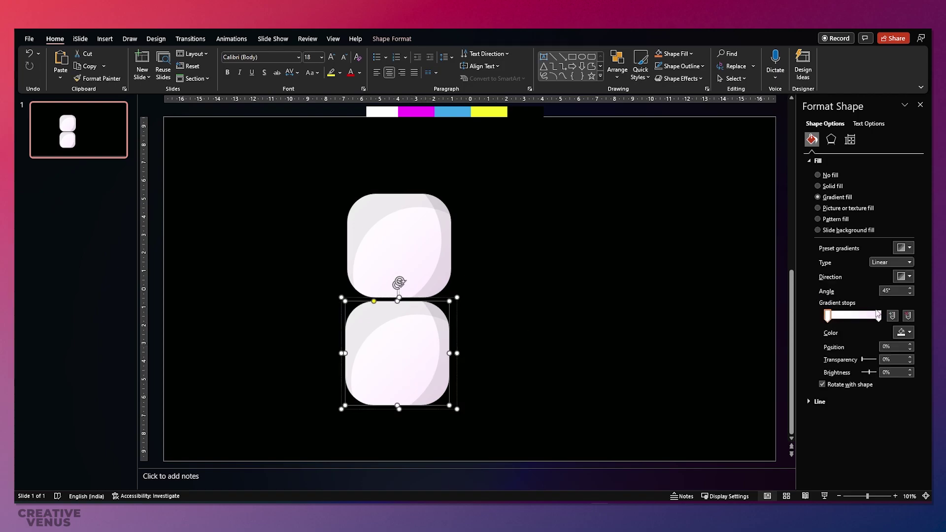
# Set both gradient stops of the lower square to magenta #F820FA sampled from the colour bar.
pyautogui.click(905, 332)
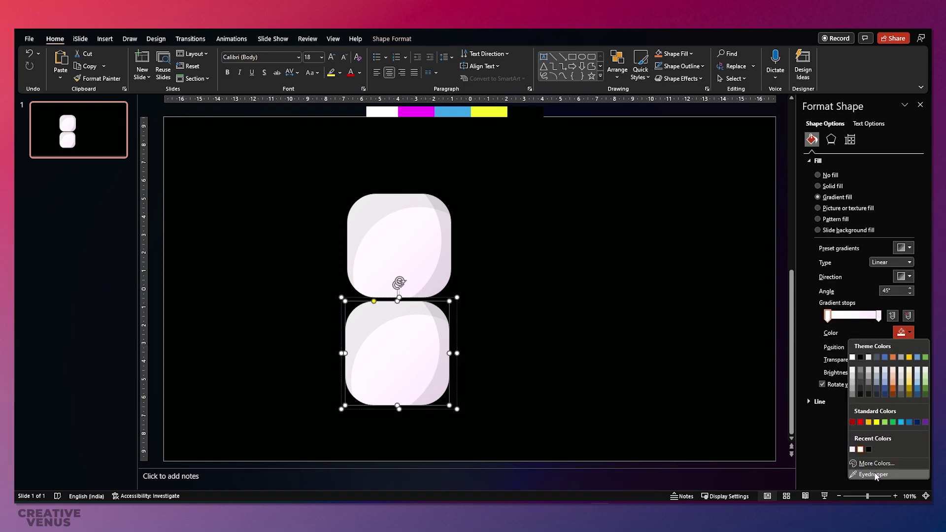
pyautogui.click(869, 472)
pyautogui.click(408, 111)
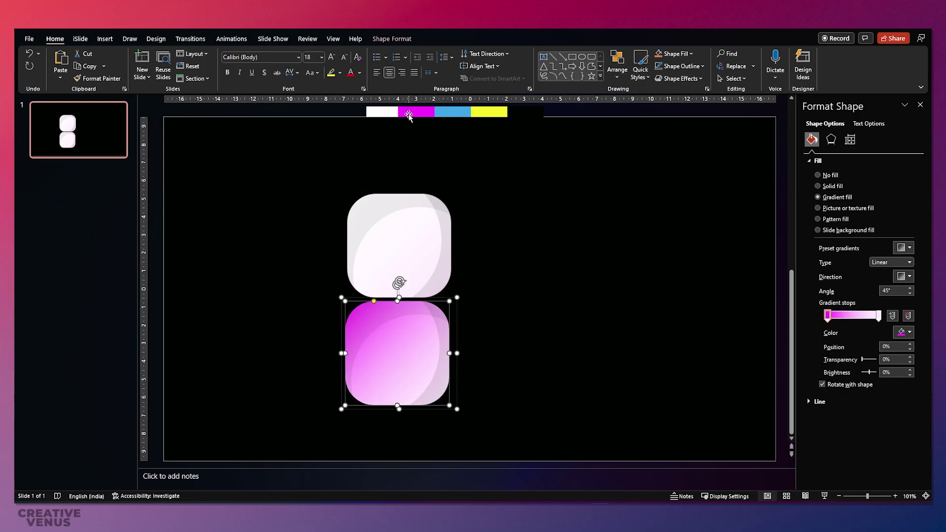
pyautogui.click(878, 315)
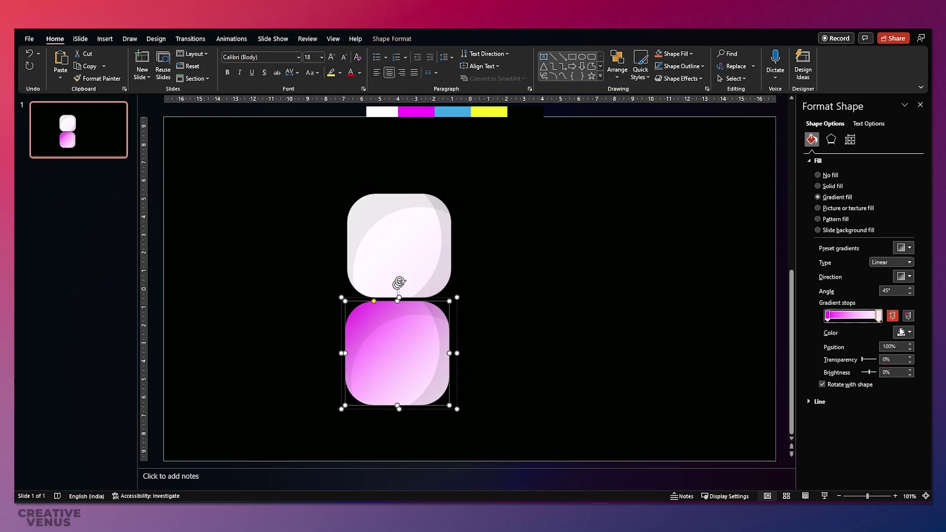
pyautogui.click(905, 332)
pyautogui.click(852, 449)
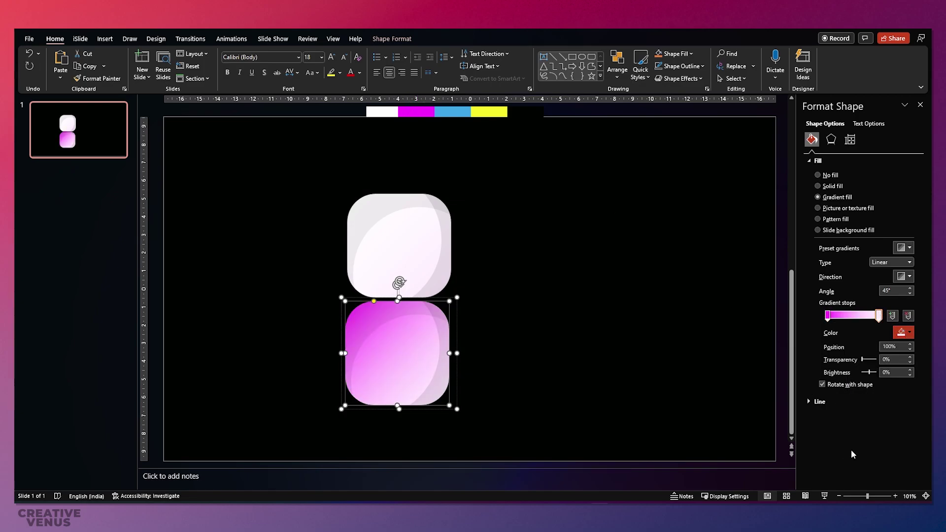
# Darken the right gradient stop to deep purple #8B038E.
pyautogui.click(901, 333)
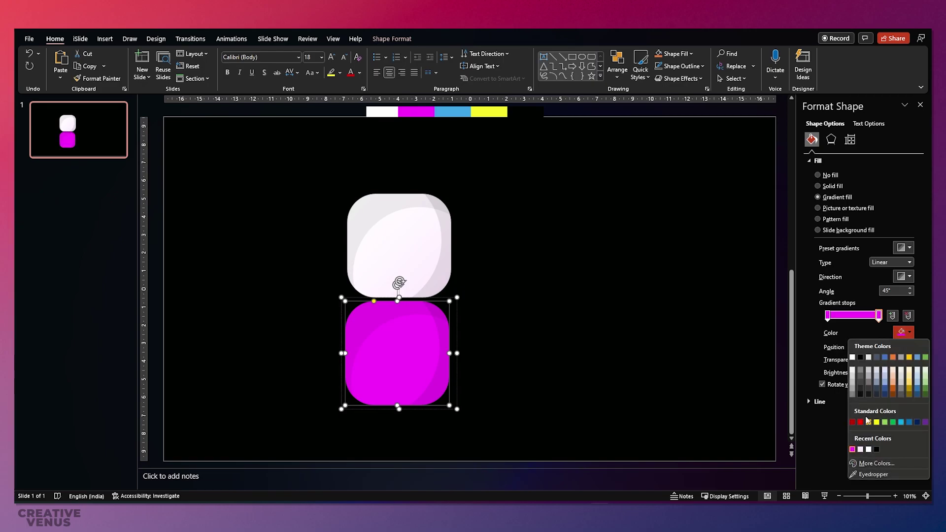
pyautogui.click(862, 468)
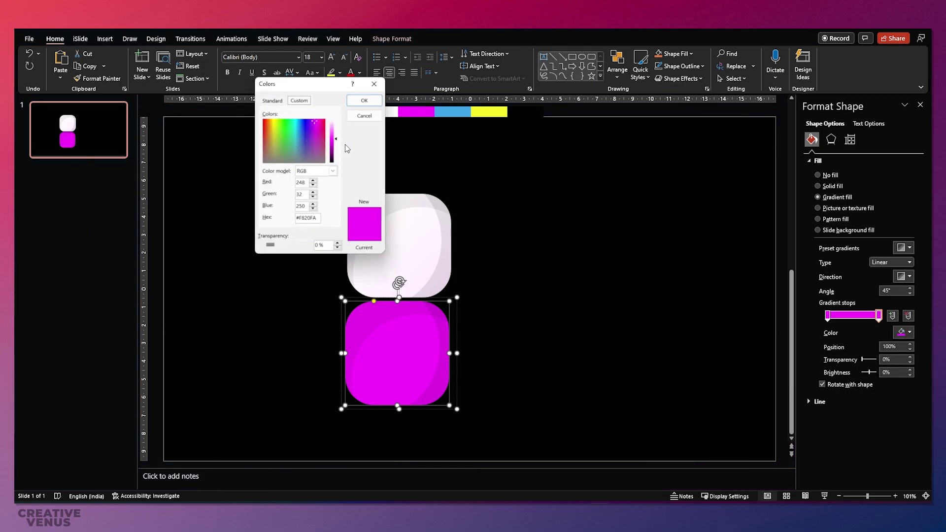
pyautogui.moveTo(338, 139); pyautogui.dragTo(338, 150)
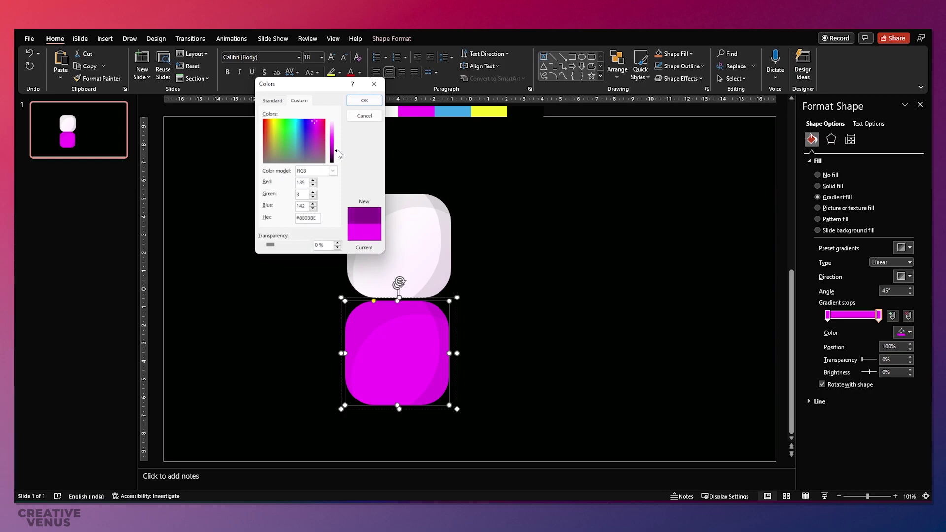
pyautogui.click(363, 101)
pyautogui.click(516, 326)
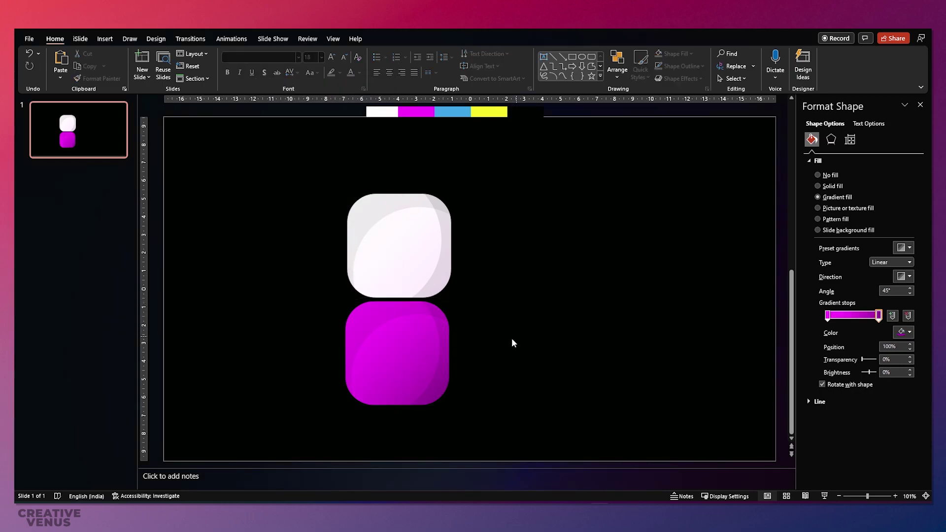
pyautogui.click(374, 363)
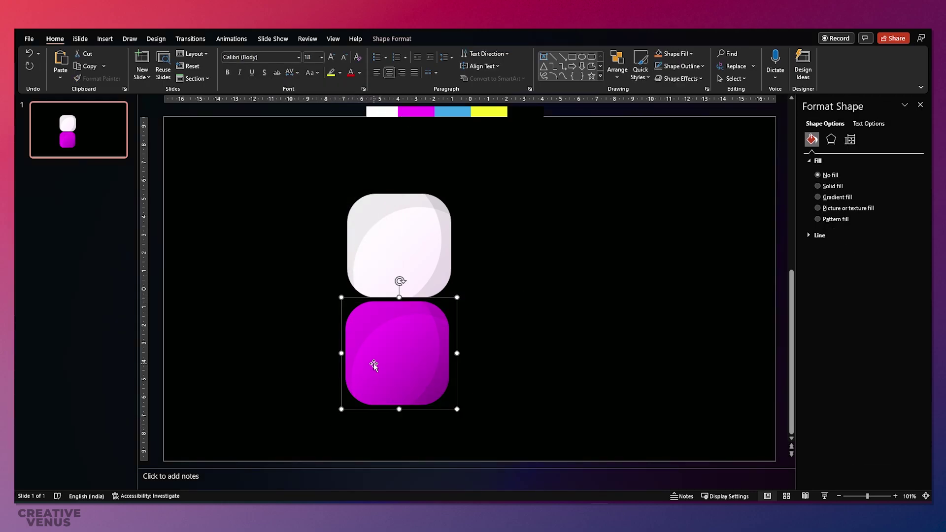
# Copy and paste the magenta square and place the copy to its right.
pyautogui.hotkey('ctrl', 'c')
pyautogui.hotkey('ctrl', 'v')
pyautogui.moveTo(376, 363); pyautogui.dragTo(484, 348)
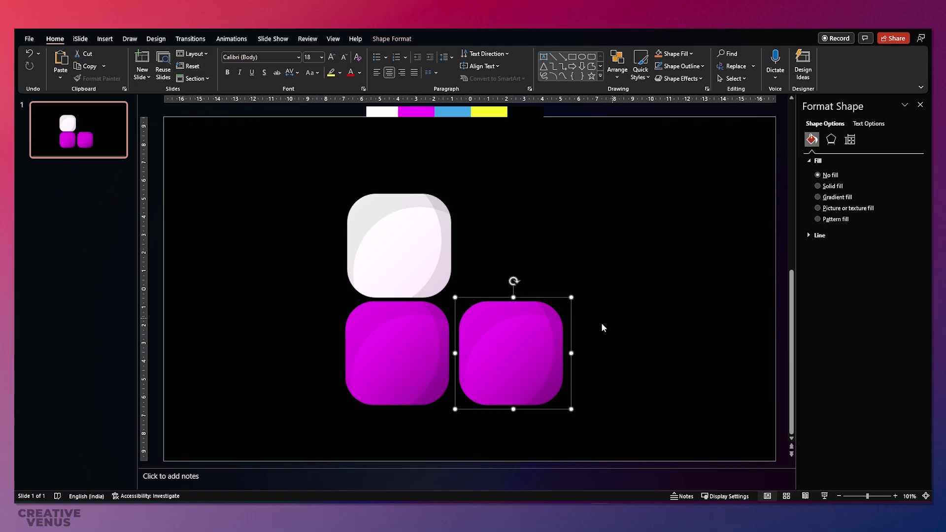
pyautogui.click(500, 398)
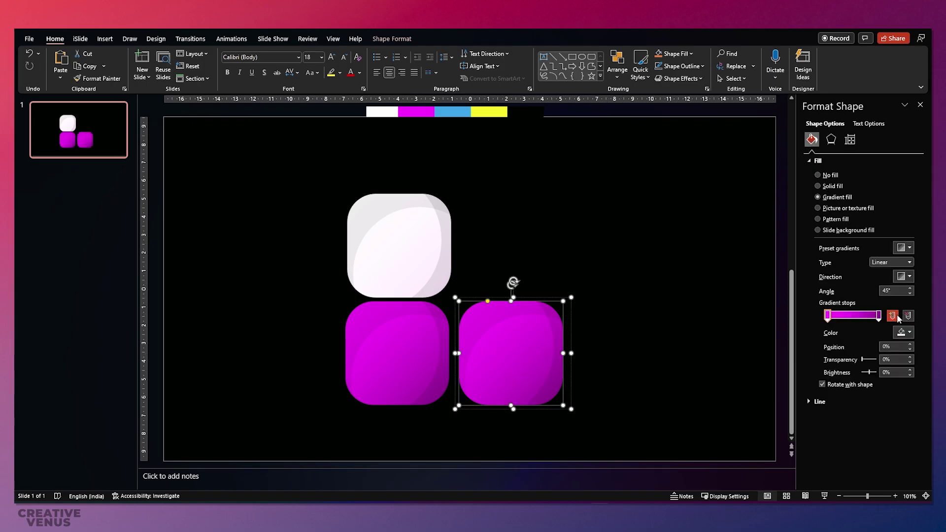
# Fill the copy with a gradient from the strip's blue to darker blue #1A90D8.
pyautogui.click(901, 332)
pyautogui.click(881, 475)
pyautogui.click(464, 113)
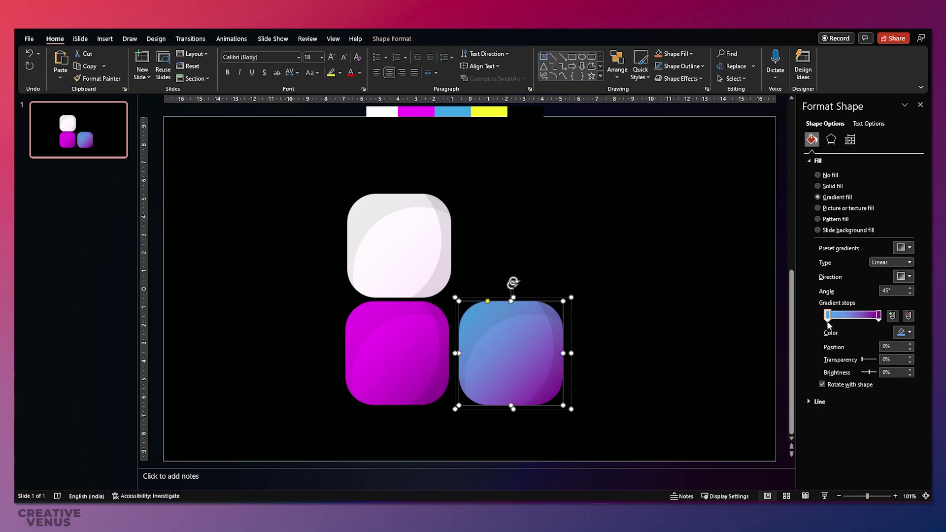
pyautogui.click(878, 318)
pyautogui.click(903, 332)
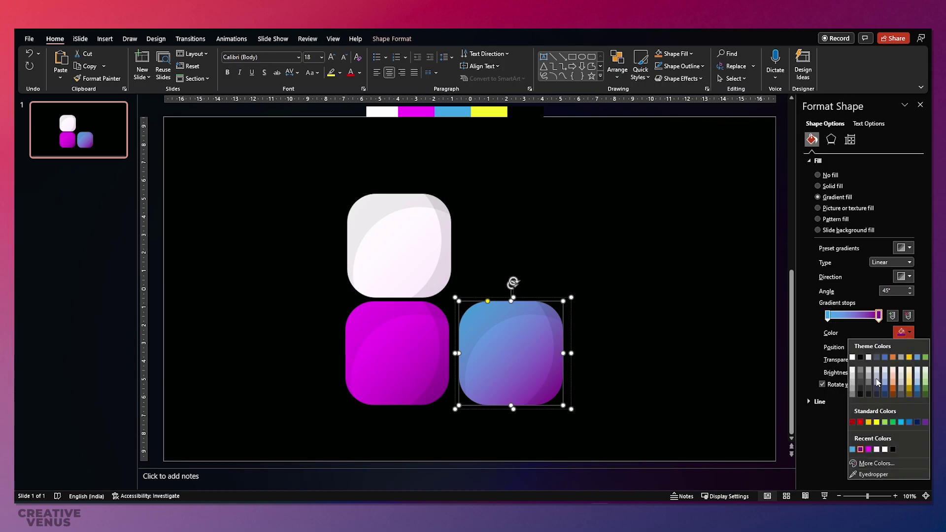
pyautogui.click(852, 449)
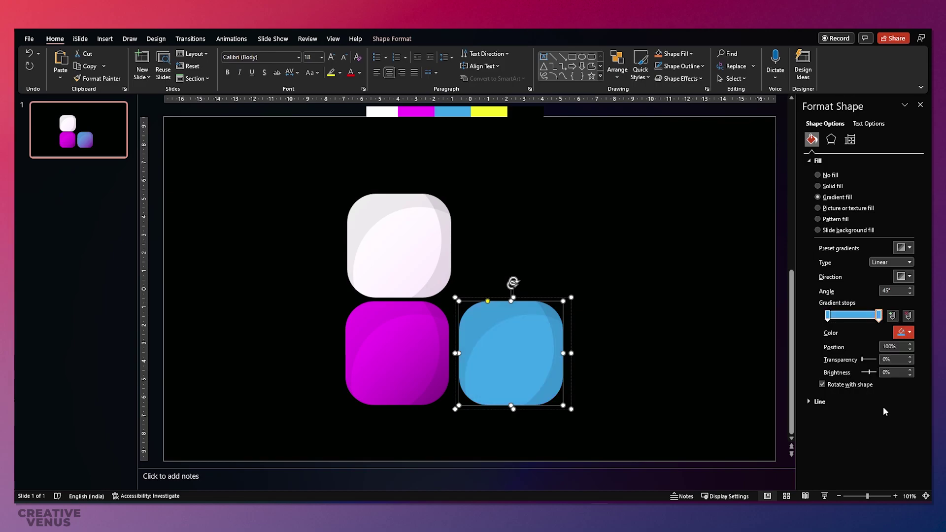
pyautogui.click(902, 333)
pyautogui.click(876, 463)
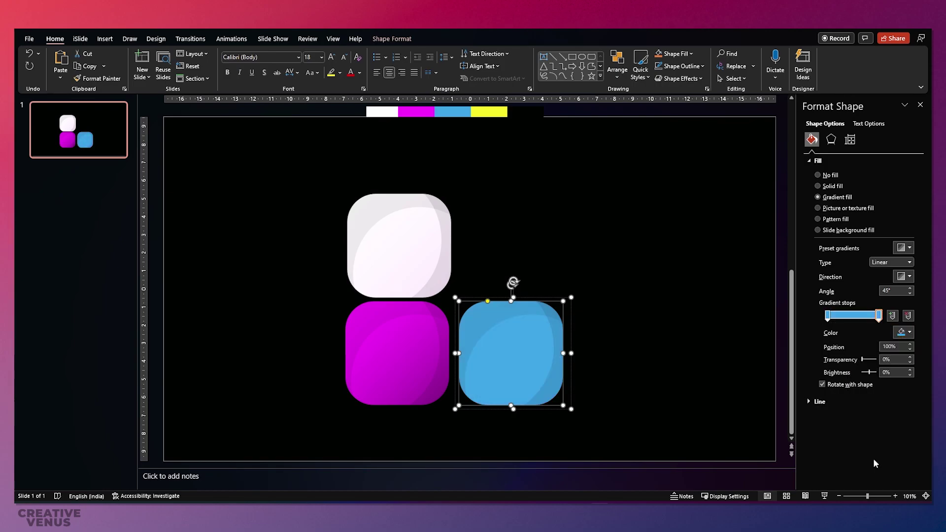
pyautogui.moveTo(339, 142); pyautogui.dragTo(339, 148)
pyautogui.click(364, 100)
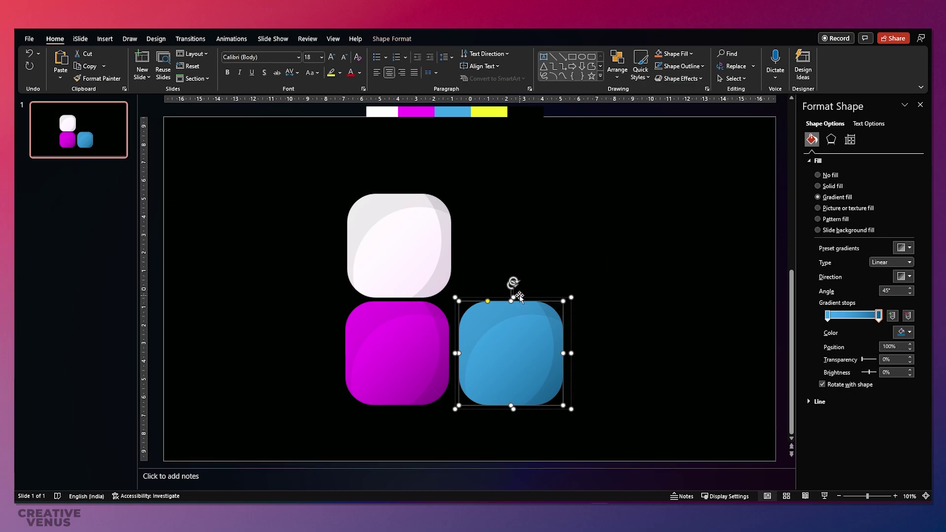
# Duplicate the blue square with Ctrl+D and place the copy to its right.
pyautogui.hotkey('ctrl', 'd')
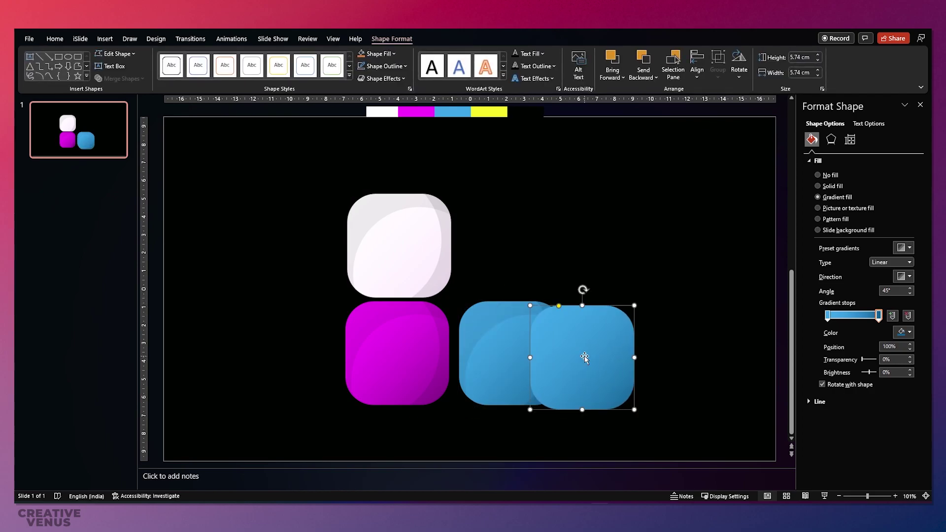
pyautogui.press('Delete')
pyautogui.moveTo(591, 428); pyautogui.dragTo(452, 295)
pyautogui.hotkey('ctrl', 'd')
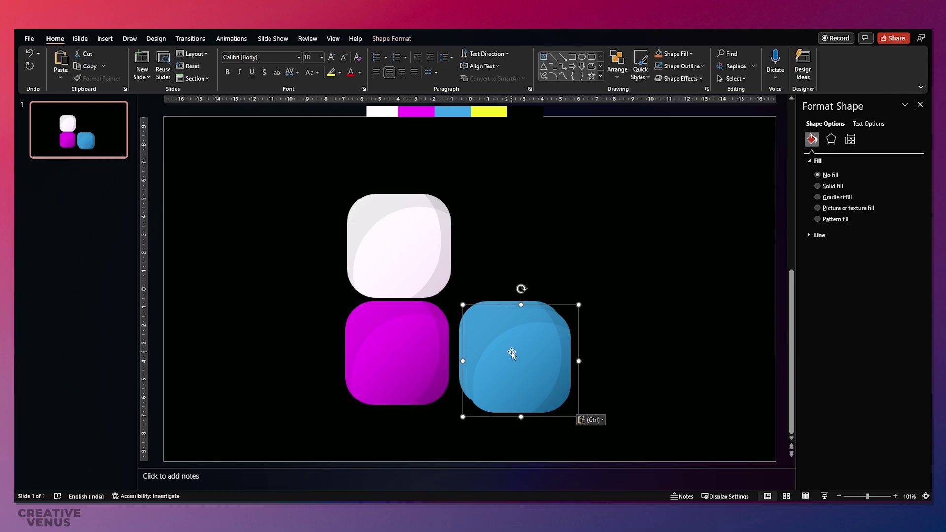
pyautogui.moveTo(513, 360); pyautogui.dragTo(624, 346)
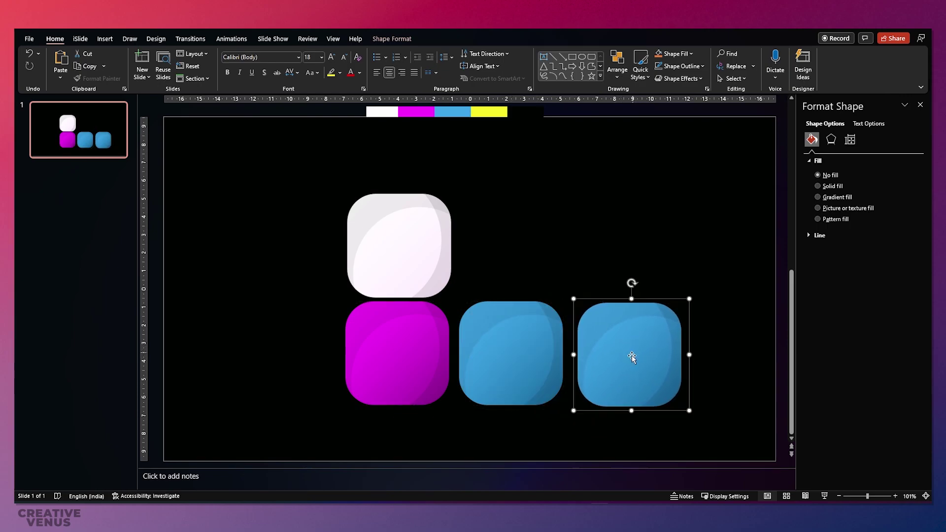
pyautogui.click(611, 403)
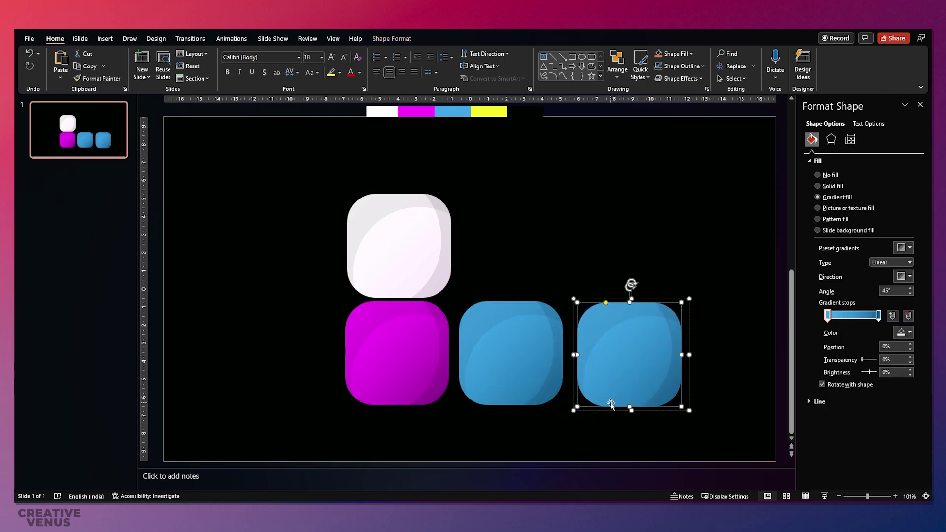
# Give the new square a gradient from the strip's yellow to darker yellow #AFB800.
pyautogui.click(904, 332)
pyautogui.click(872, 473)
pyautogui.click(486, 112)
pyautogui.click(878, 316)
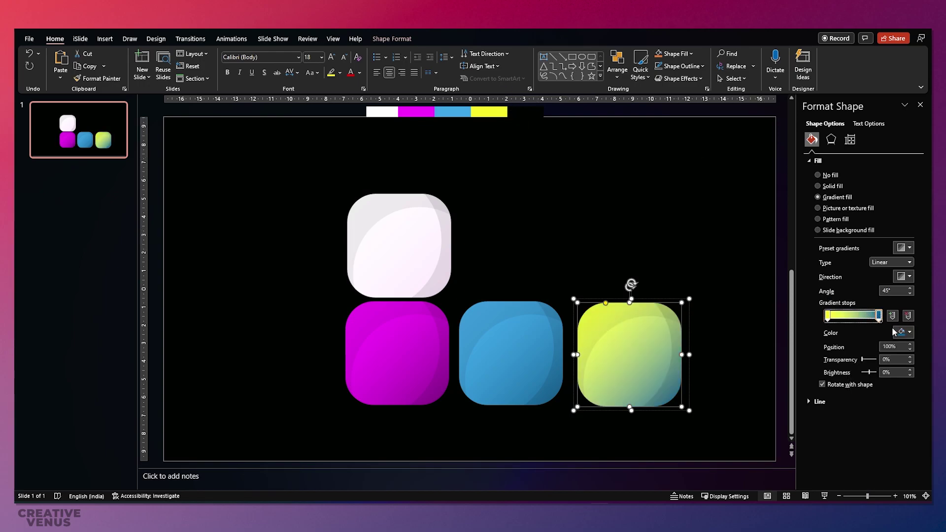
pyautogui.click(904, 332)
pyautogui.click(872, 473)
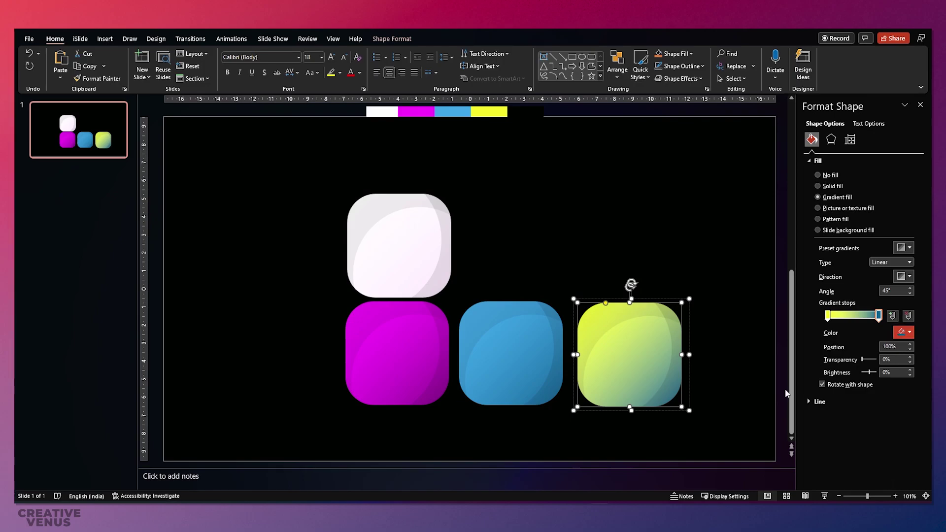
pyautogui.click(496, 111)
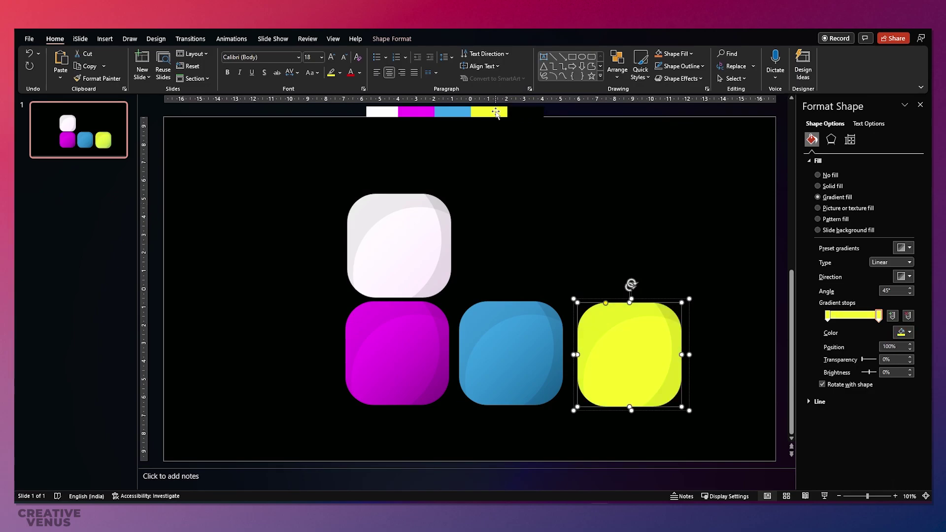
pyautogui.click(909, 332)
pyautogui.click(870, 462)
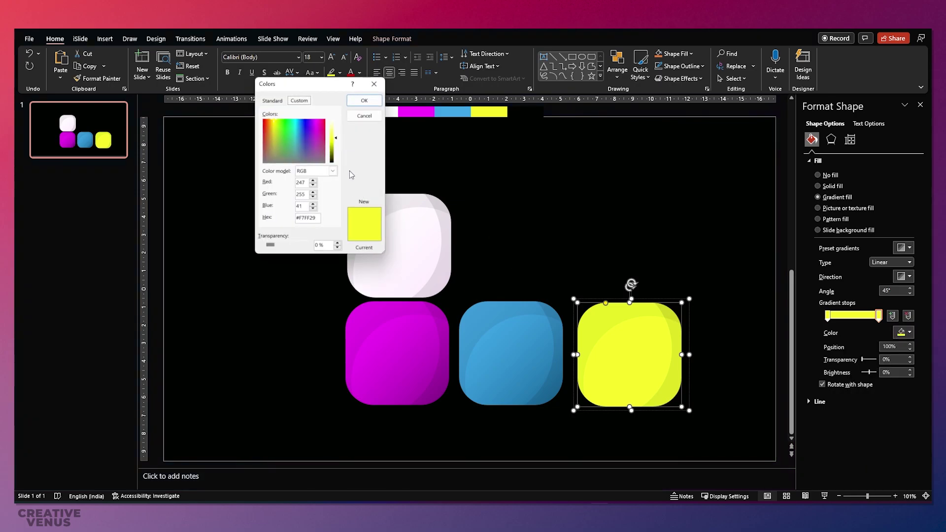
pyautogui.moveTo(337, 145); pyautogui.dragTo(336, 146)
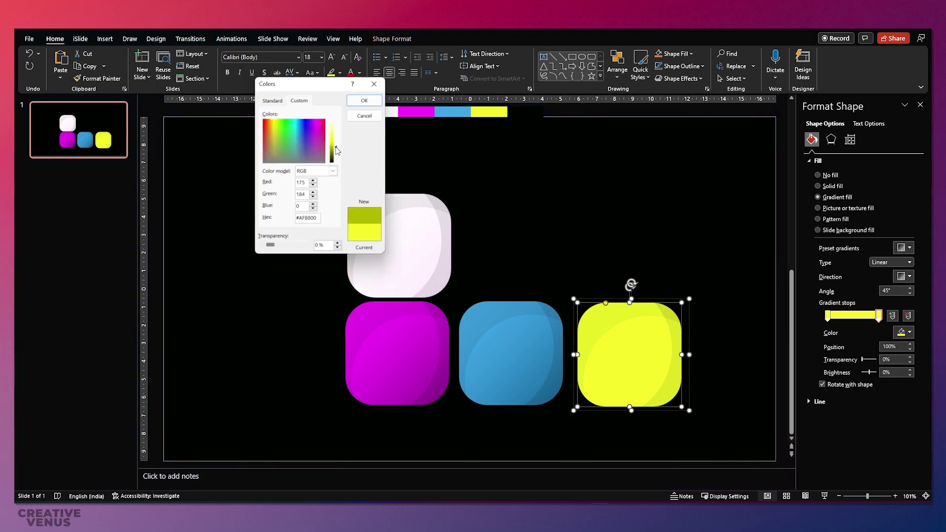
pyautogui.click(358, 101)
pyautogui.click(579, 236)
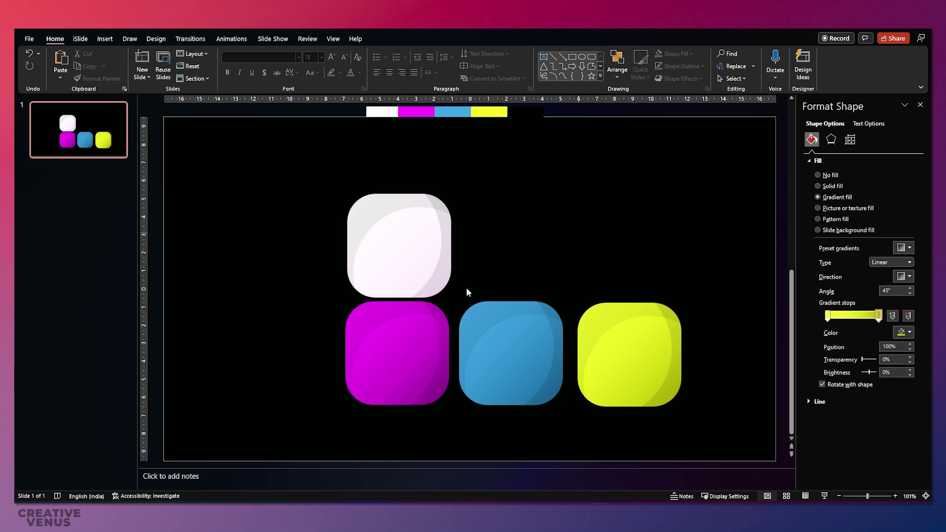
# Nudge the white square up and the blue and yellow squares right so spacing is even.
pyautogui.moveTo(433, 279); pyautogui.dragTo(430, 271)
pyautogui.moveTo(509, 341); pyautogui.dragTo(516, 342)
pyautogui.moveTo(595, 345); pyautogui.dragTo(597, 342)
pyautogui.click(705, 383)
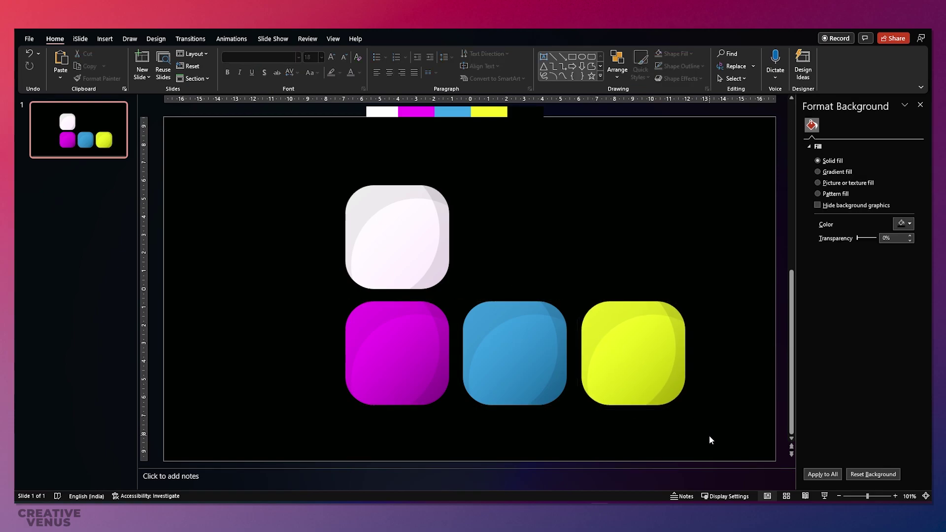
pyautogui.moveTo(709, 436); pyautogui.dragTo(240, 121)
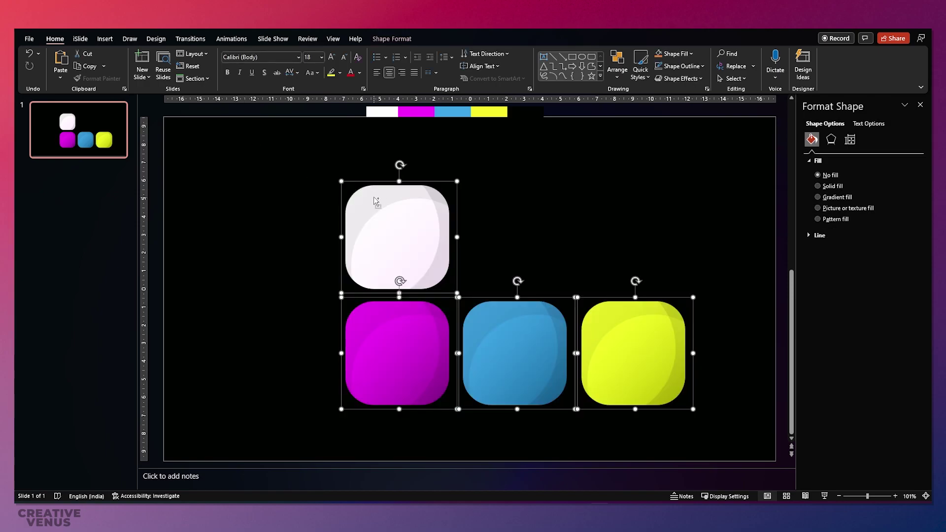
pyautogui.click(556, 244)
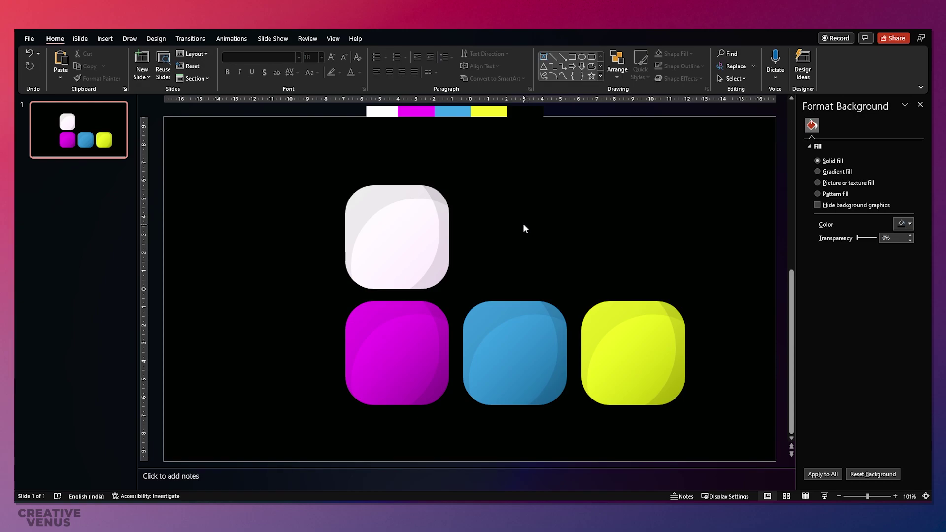
# Apply a basic outer shadow preset to the white square.
pyautogui.click(104, 39)
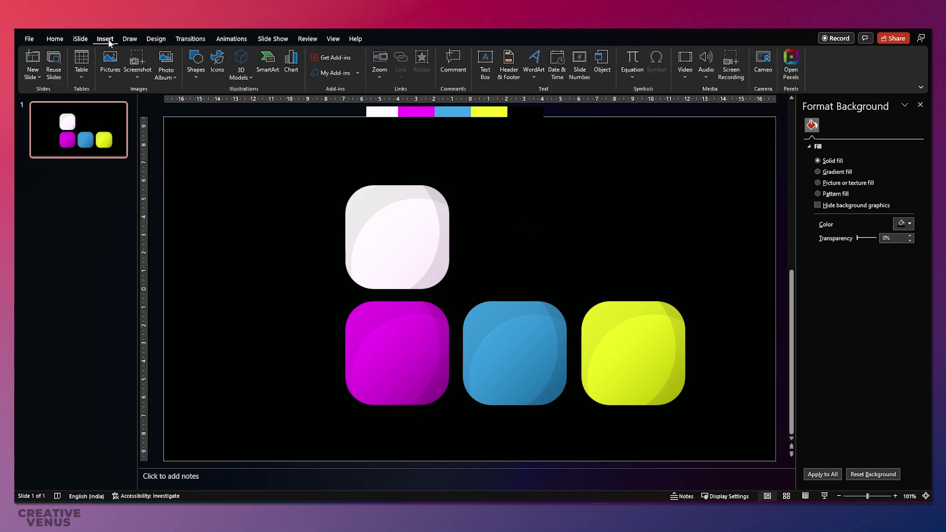
pyautogui.click(387, 287)
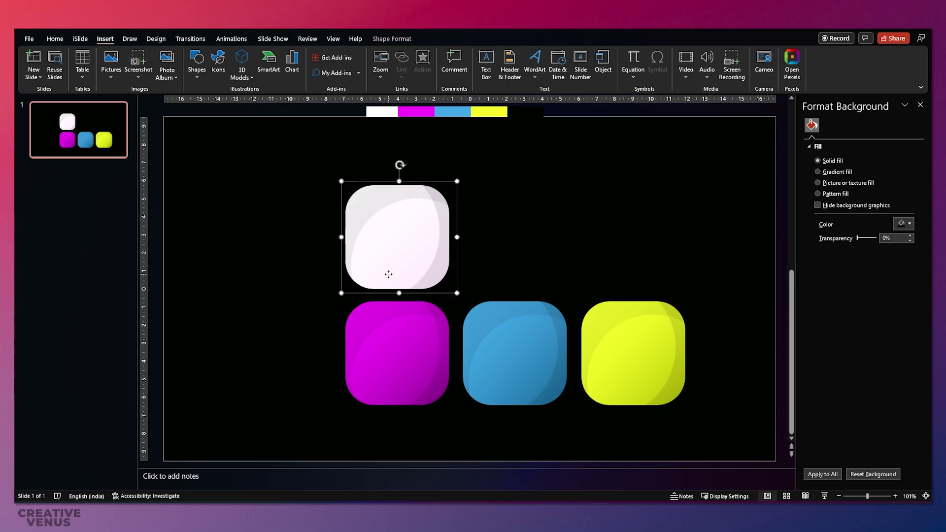
pyautogui.click(831, 140)
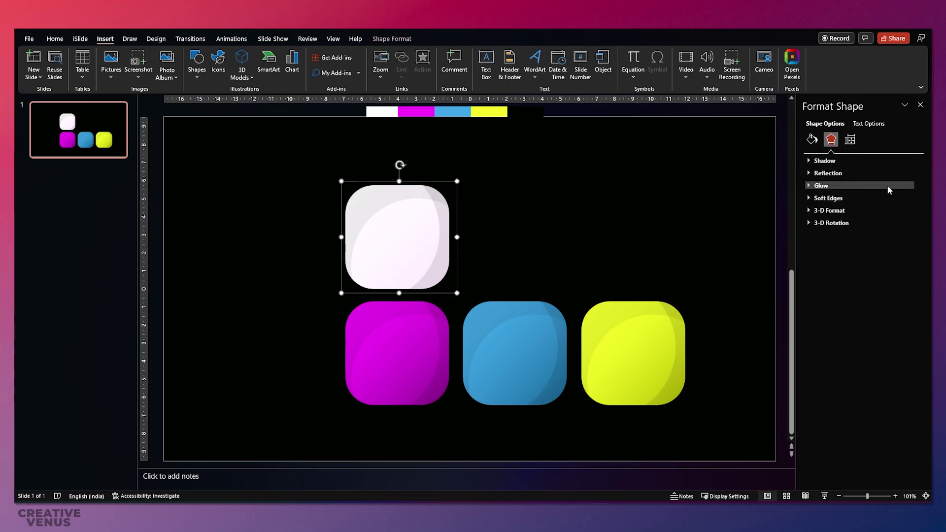
pyautogui.click(857, 161)
pyautogui.click(902, 174)
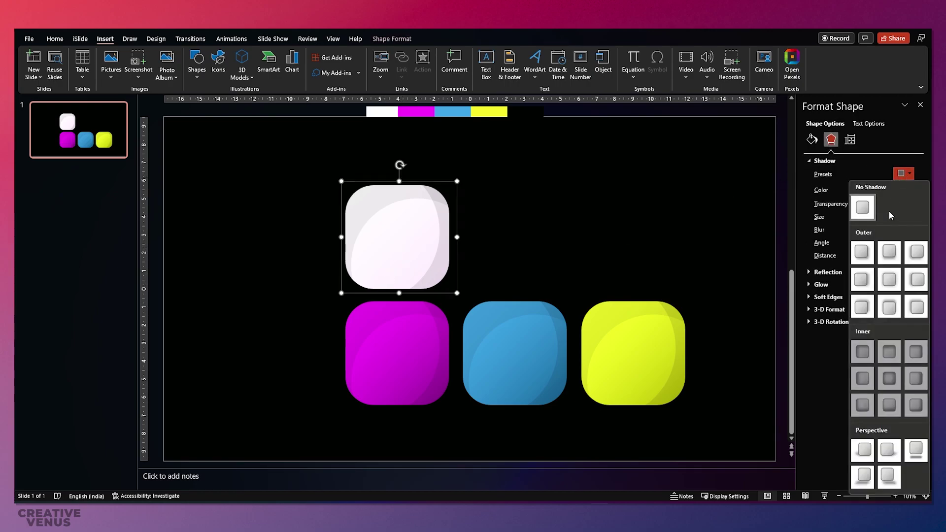
pyautogui.click(860, 252)
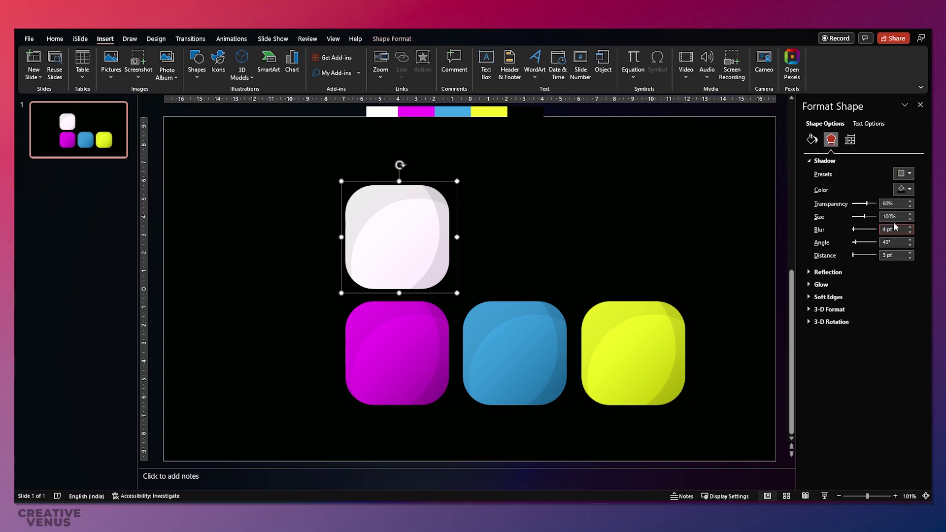
# Make the white square's shadow white with 20 pt blur and 72% transparency.
pyautogui.click(905, 189)
pyautogui.click(909, 306)
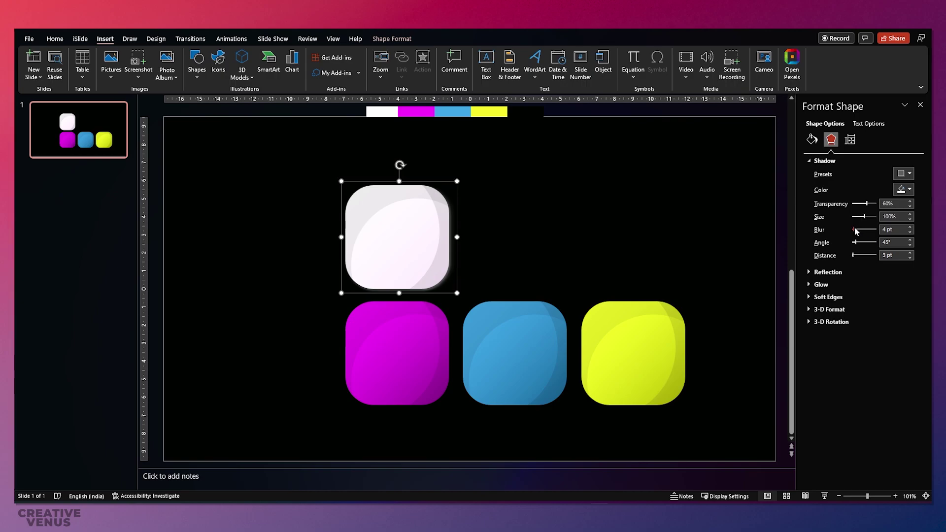
pyautogui.moveTo(856, 231); pyautogui.dragTo(870, 206)
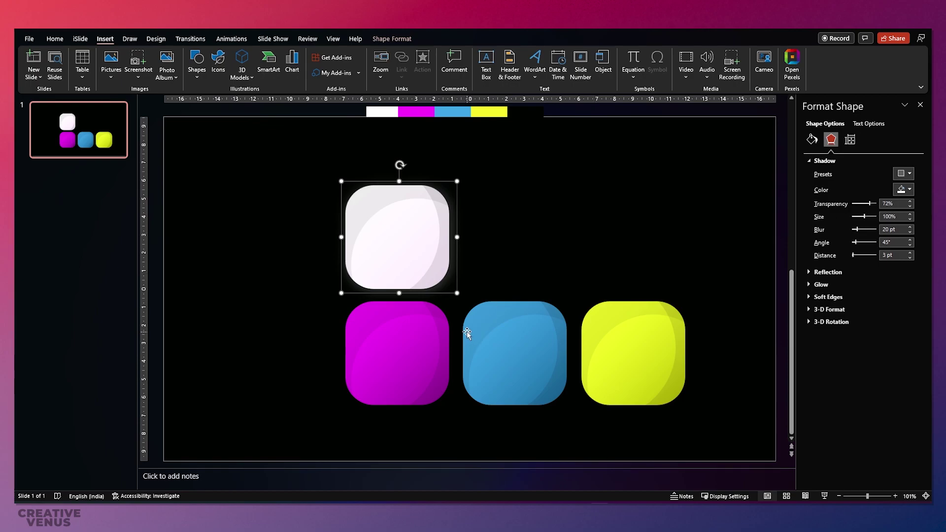
pyautogui.click(392, 396)
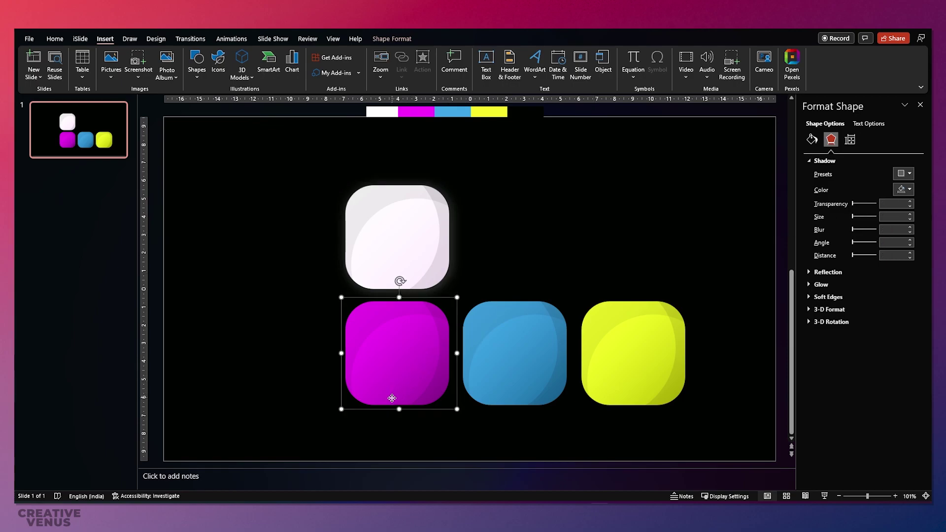
# Give the magenta square an outer magenta shadow at 20 pt blur and 72% transparency.
pyautogui.click(905, 190)
pyautogui.click(901, 306)
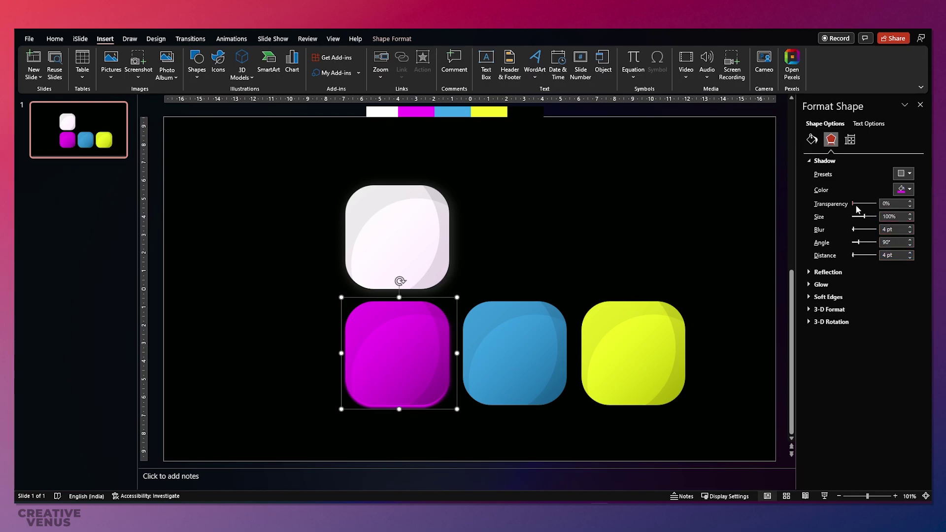
pyautogui.click(904, 173)
pyautogui.click(872, 247)
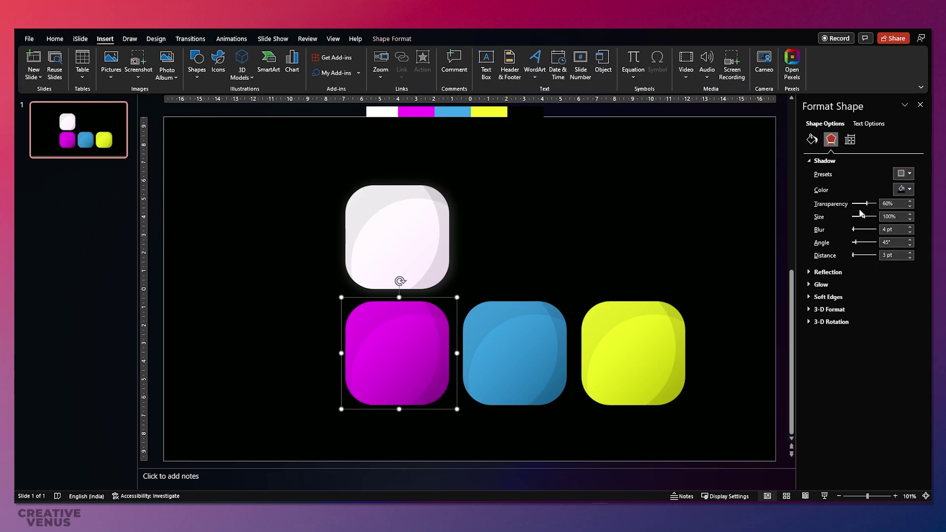
pyautogui.click(903, 189)
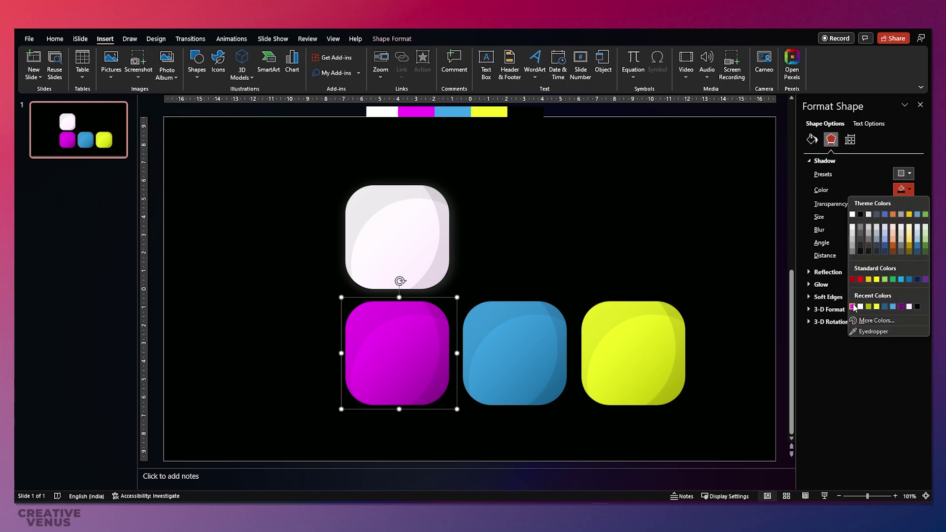
pyautogui.click(852, 306)
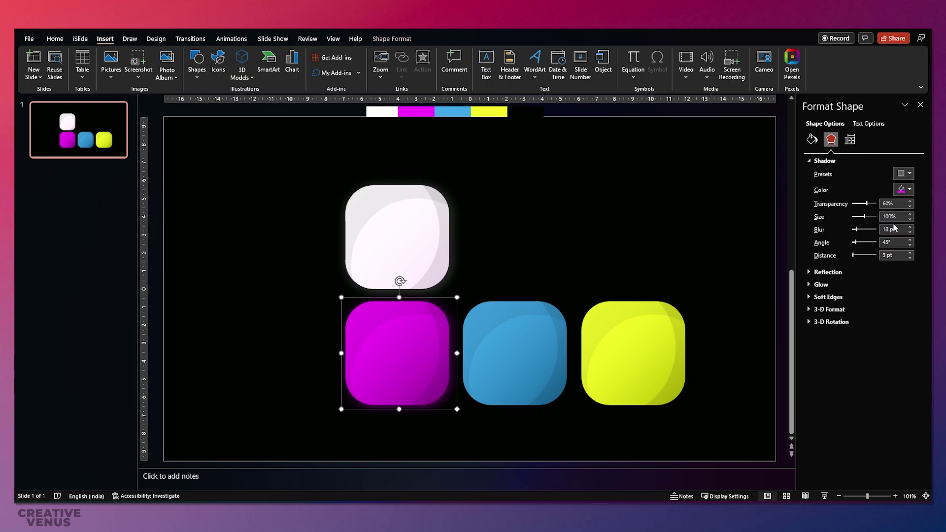
pyautogui.click(910, 202)
pyautogui.click(526, 348)
# Give the blue square a preset outer blue shadow at 20 pt blur and 72% transparency.
pyautogui.click(904, 189)
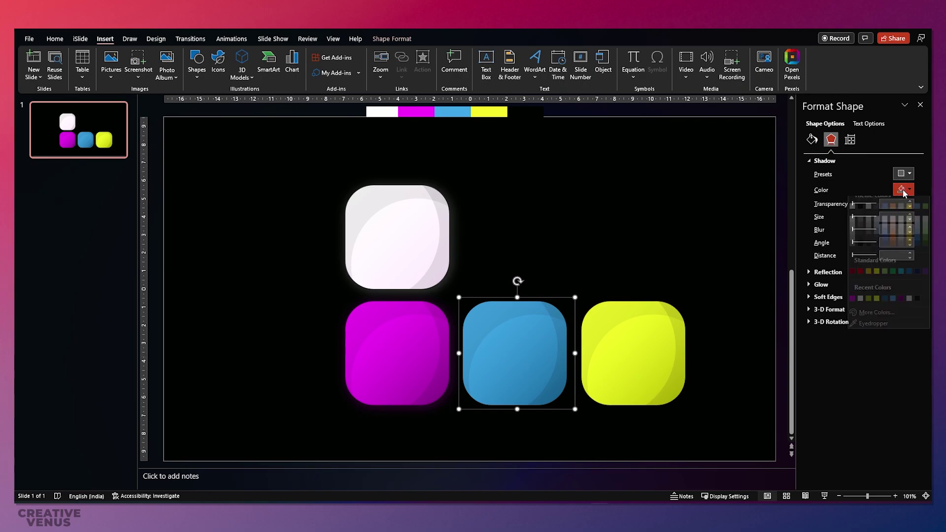
pyautogui.click(892, 306)
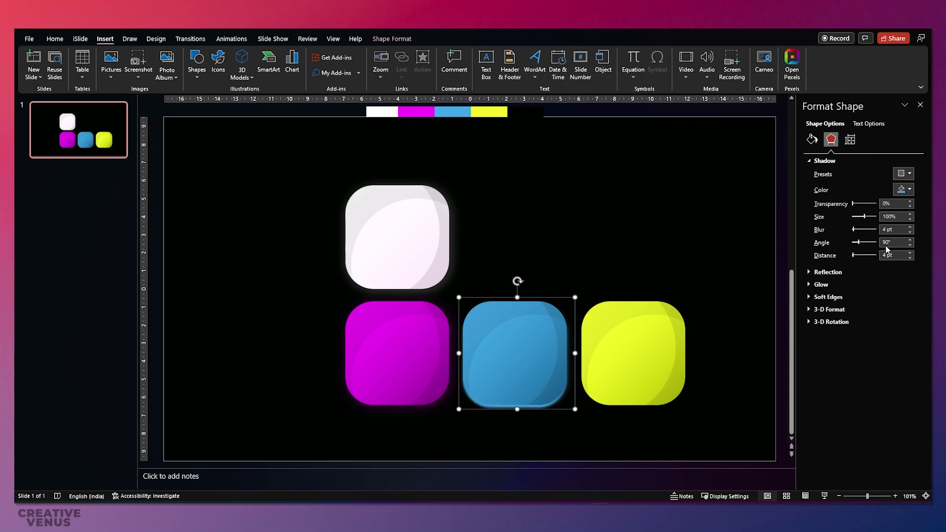
pyautogui.click(904, 174)
pyautogui.click(862, 253)
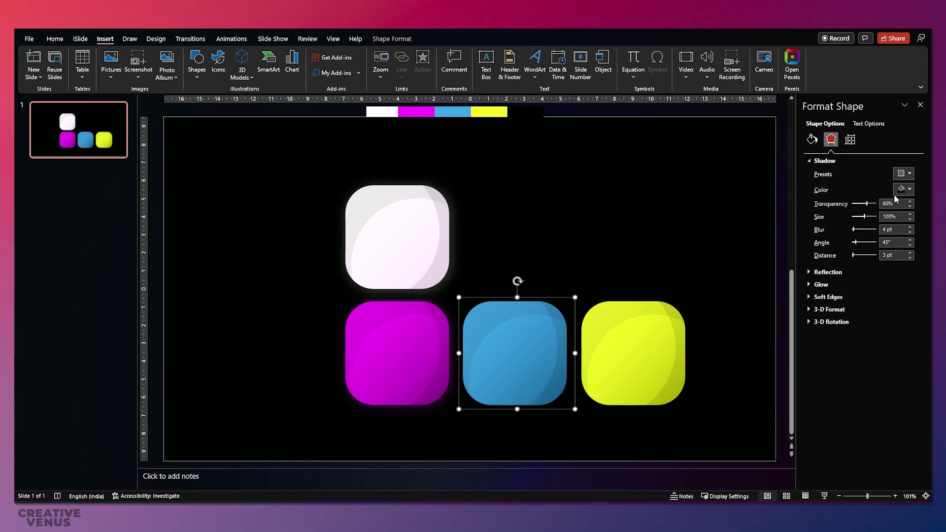
pyautogui.click(903, 189)
pyautogui.click(852, 306)
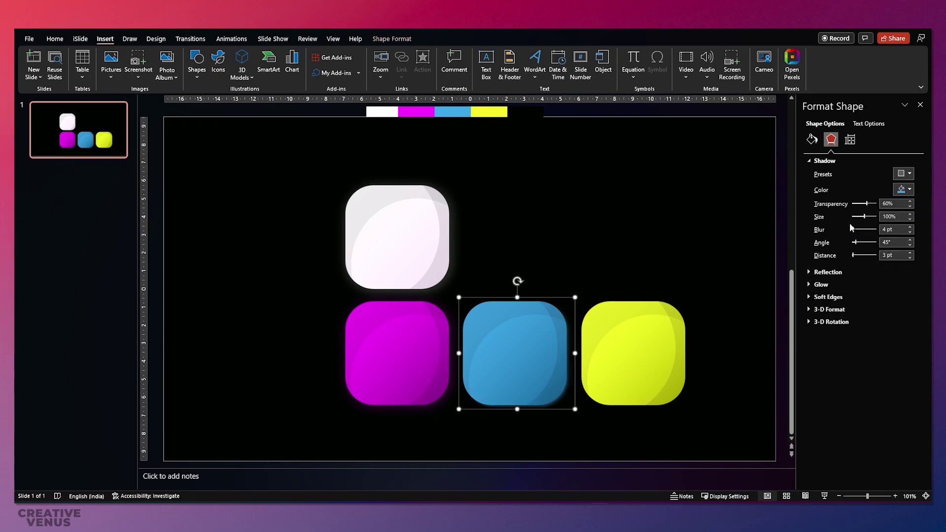
pyautogui.moveTo(851, 228); pyautogui.dragTo(863, 231)
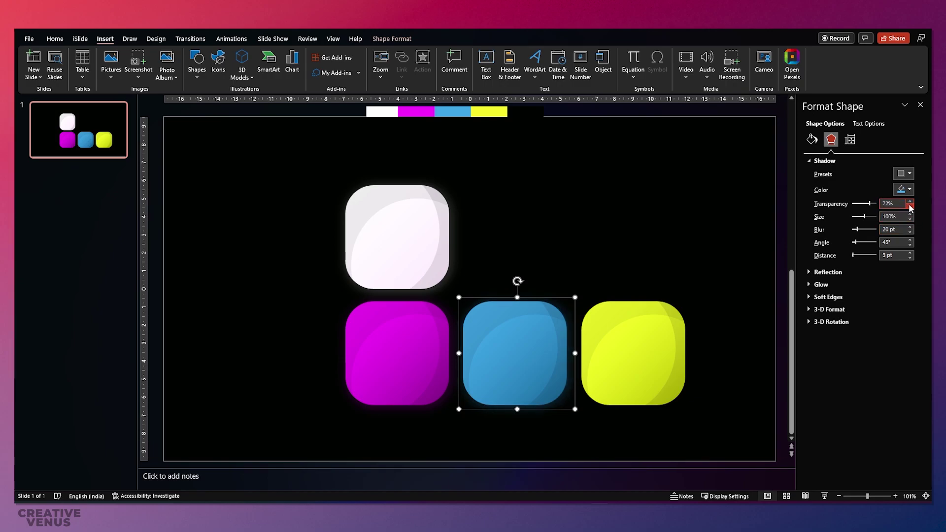
# Apply a preset outer shadow tinted yellow to the yellow square.
pyautogui.click(616, 318)
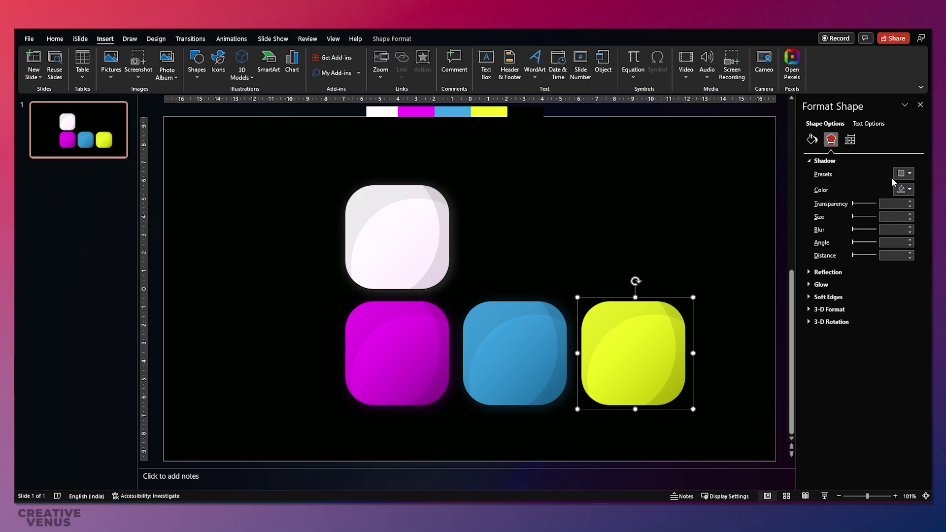
pyautogui.click(904, 173)
pyautogui.click(860, 254)
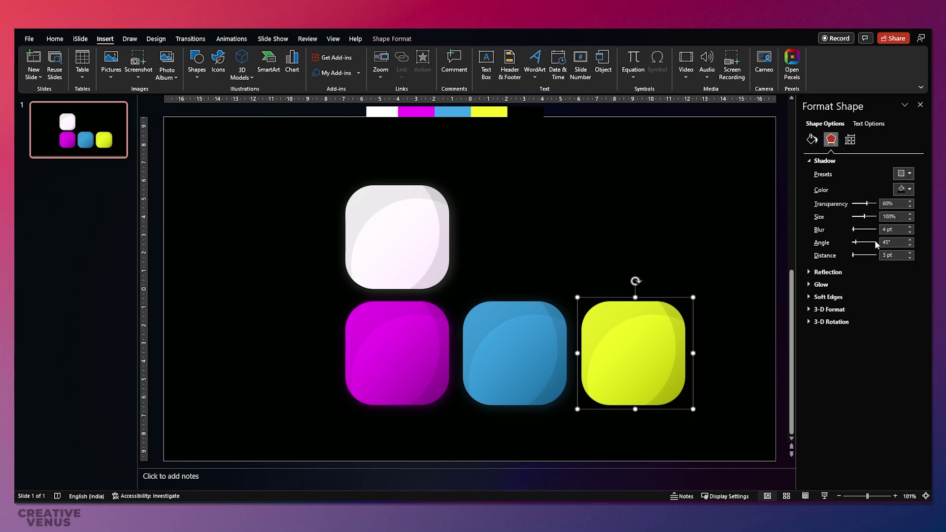
pyautogui.click(904, 189)
pyautogui.click(886, 308)
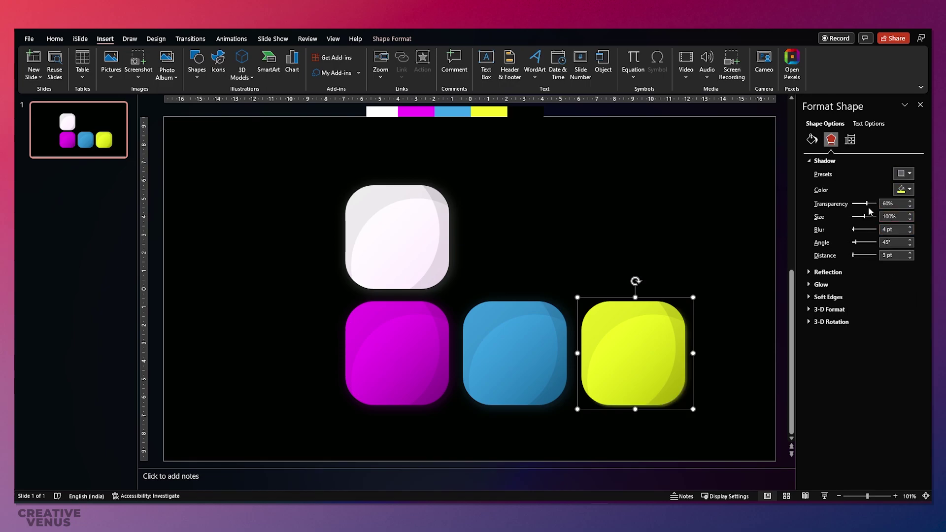
# Set the yellow shadow to 72% transparency and 20 pt blur, then select all four squares.
pyautogui.click(910, 201)
pyautogui.click(909, 205)
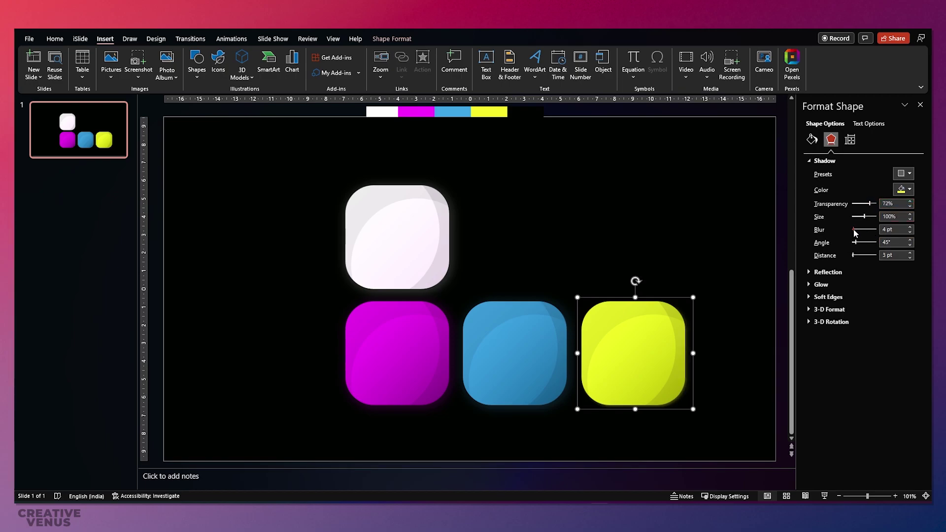
pyautogui.moveTo(855, 232); pyautogui.dragTo(857, 232)
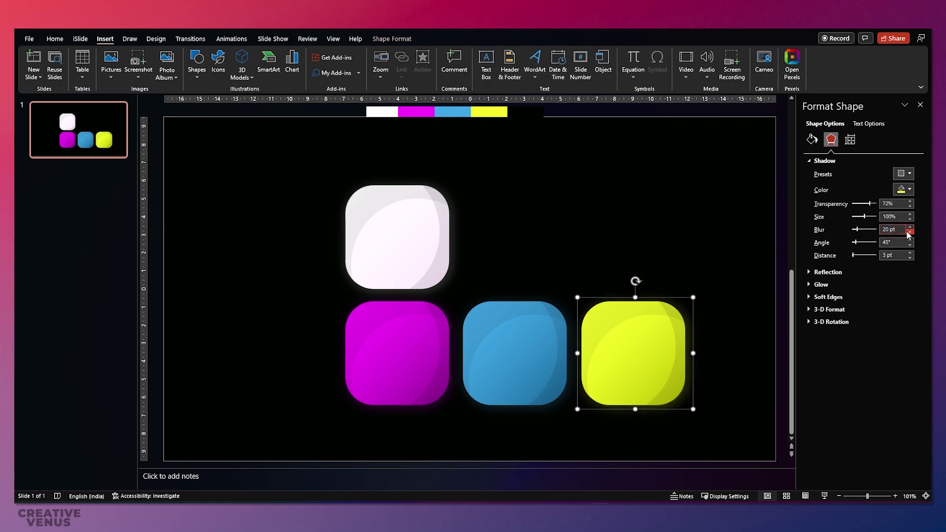
pyautogui.click(713, 237)
pyautogui.moveTo(226, 430); pyautogui.dragTo(758, 158)
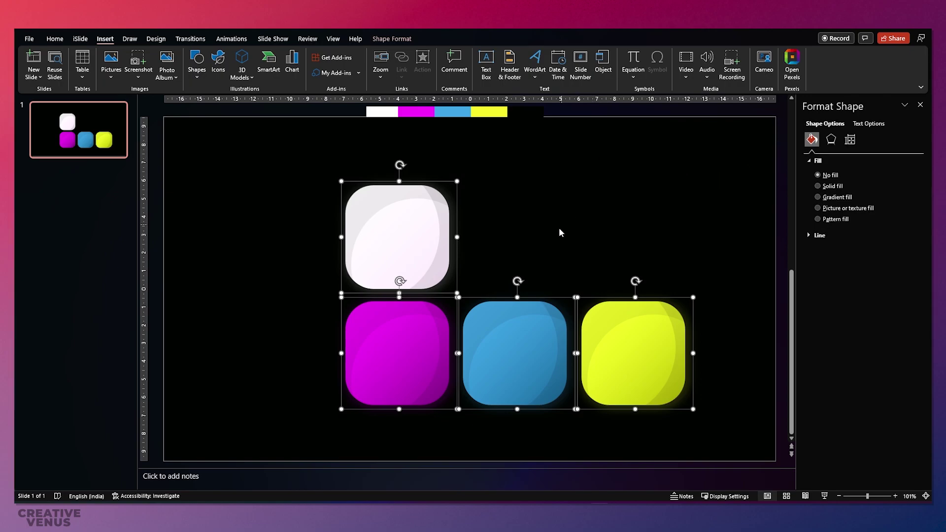
# Group the four squares, tilt the group diagonally, and shift it up and left.
pyautogui.hotkey('ctrl', 'g')
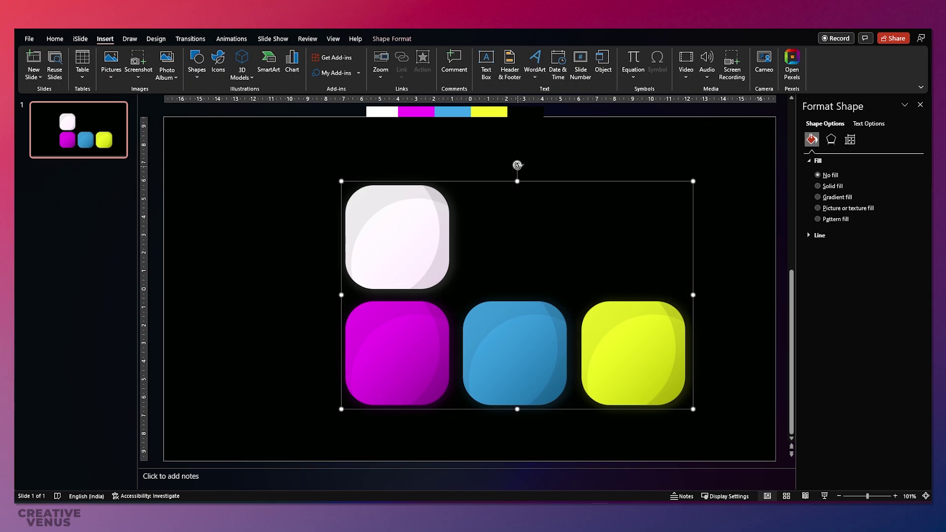
pyautogui.moveTo(517, 163); pyautogui.dragTo(444, 167)
pyautogui.moveTo(566, 324); pyautogui.dragTo(524, 290)
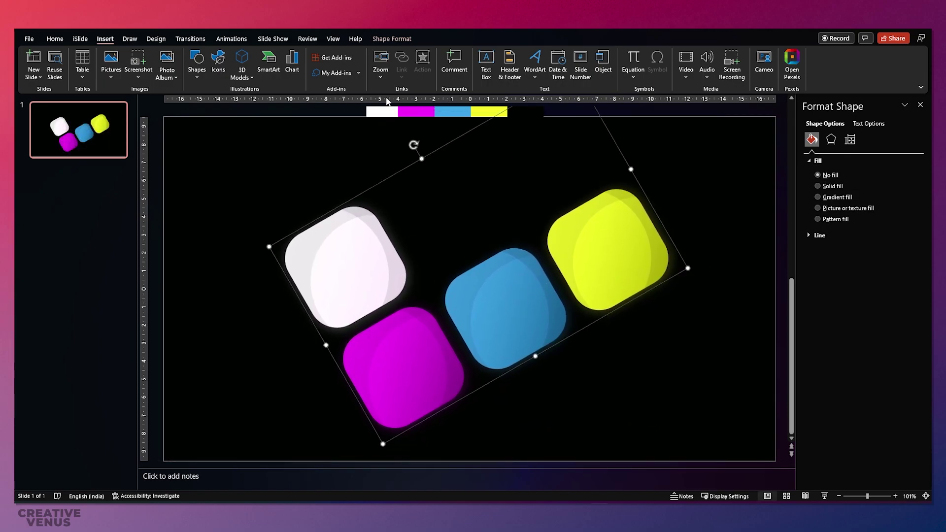
# Draw an empty text box near the slide's top-left.
pyautogui.click(491, 227)
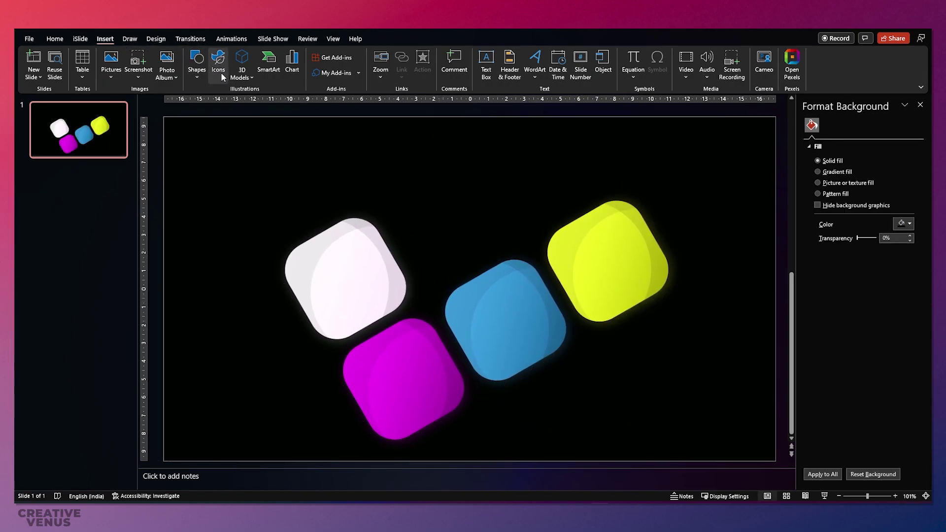
pyautogui.click(489, 73)
pyautogui.moveTo(215, 123); pyautogui.dragTo(378, 192)
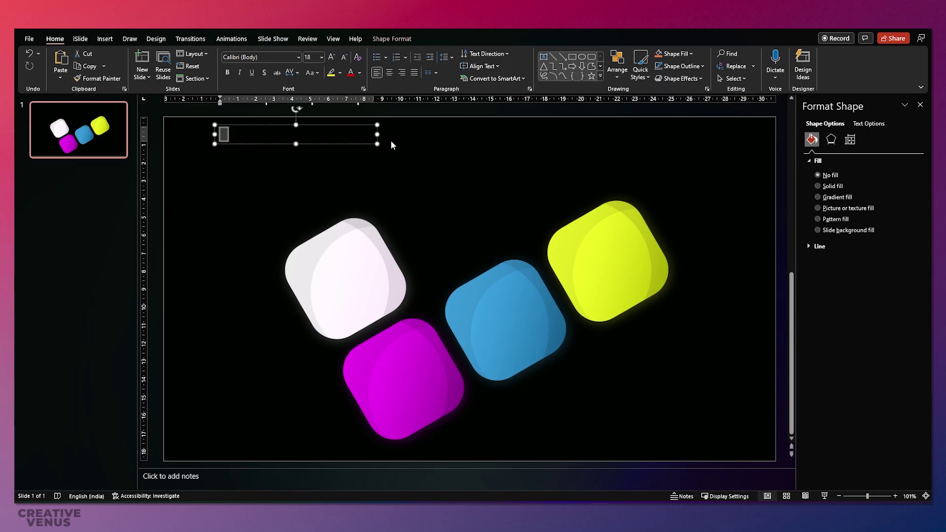
# Format the 4 as white Montserrat Black at size 88.
pyautogui.click(360, 72)
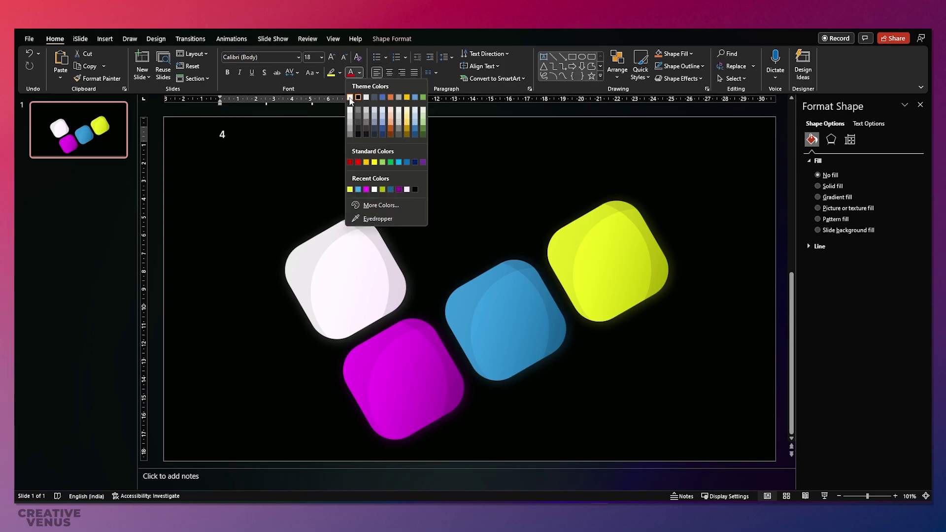
pyautogui.click(351, 97)
pyautogui.click(280, 57)
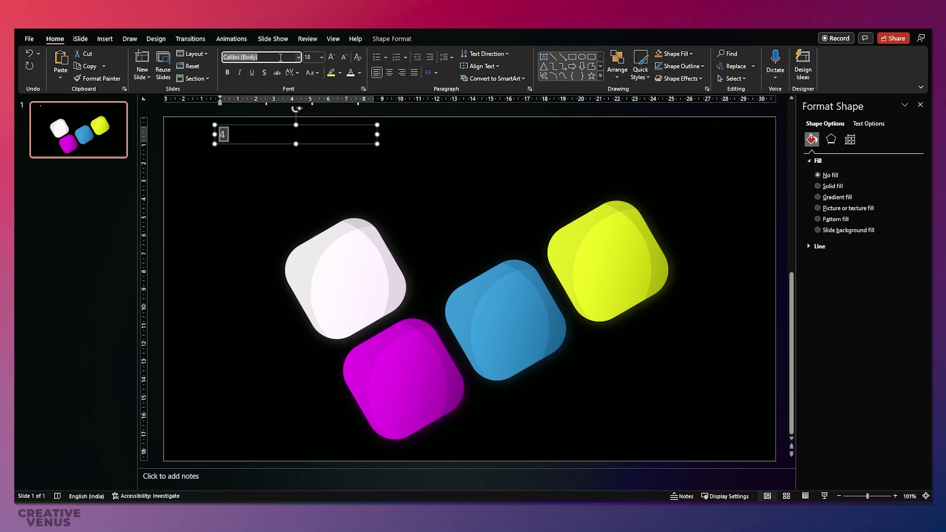
pyautogui.write('Montserrat Black')
pyautogui.press('Return')
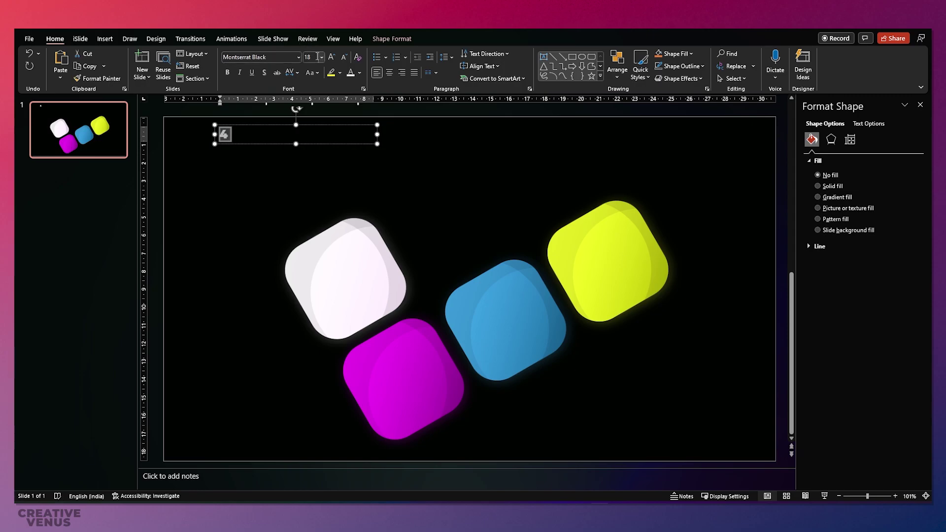
pyautogui.click(332, 57)
pyautogui.click(332, 57)
pyautogui.click(332, 58)
pyautogui.click(332, 57)
pyautogui.doubleClick(332, 57)
pyautogui.click(332, 57)
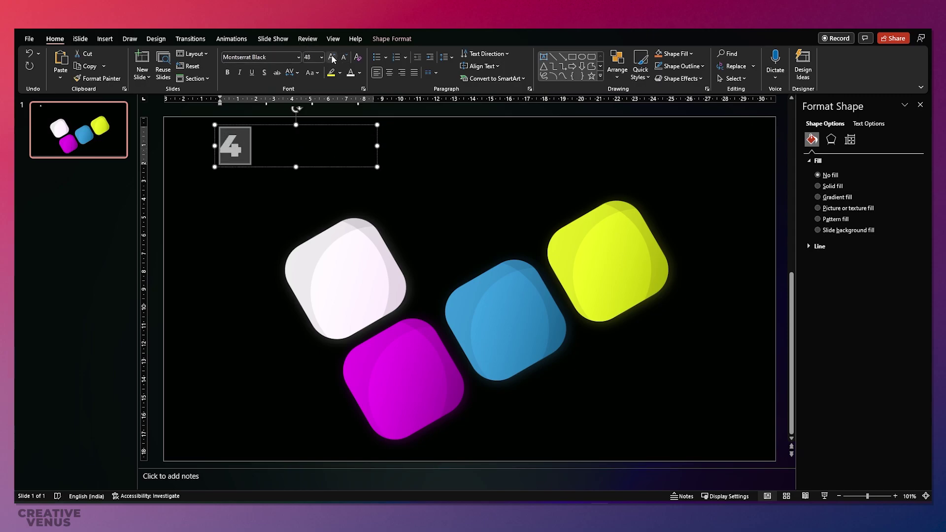
pyautogui.doubleClick(332, 57)
pyautogui.click(332, 57)
pyautogui.doubleClick(332, 57)
pyautogui.doubleClick(332, 57)
# Centre the 4 in a narrowed box at the top and duplicate it beside itself.
pyautogui.moveTo(333, 127); pyautogui.dragTo(426, 124)
pyautogui.click(389, 72)
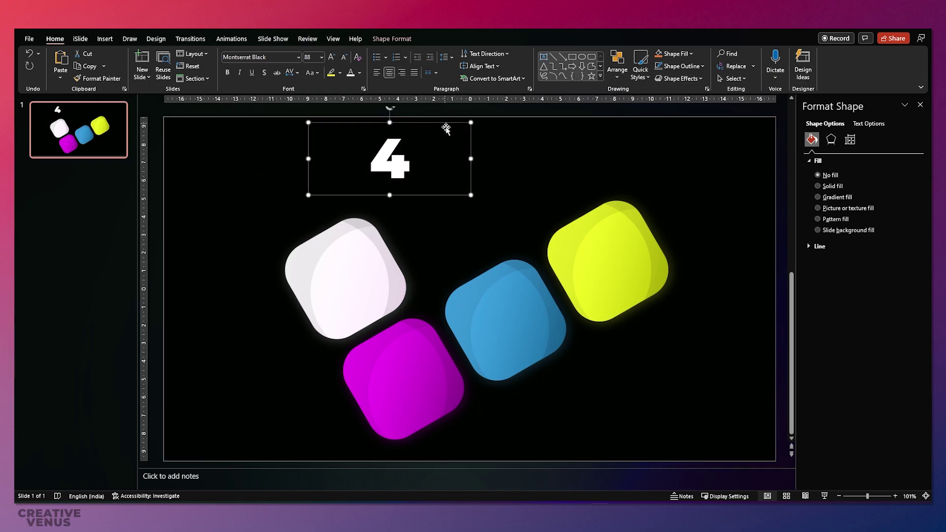
pyautogui.moveTo(471, 158); pyautogui.dragTo(378, 163)
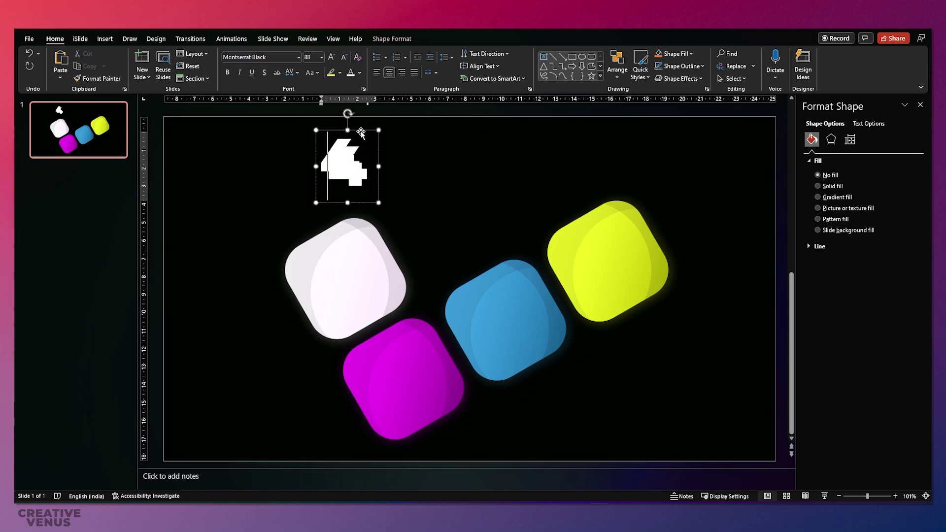
pyautogui.moveTo(362, 129); pyautogui.dragTo(409, 121)
pyautogui.click(402, 155)
# Replace the copied 4 with 'STEP TO SUCCESS' and reduce it to 54 pt.
pyautogui.moveTo(403, 155); pyautogui.dragTo(385, 132)
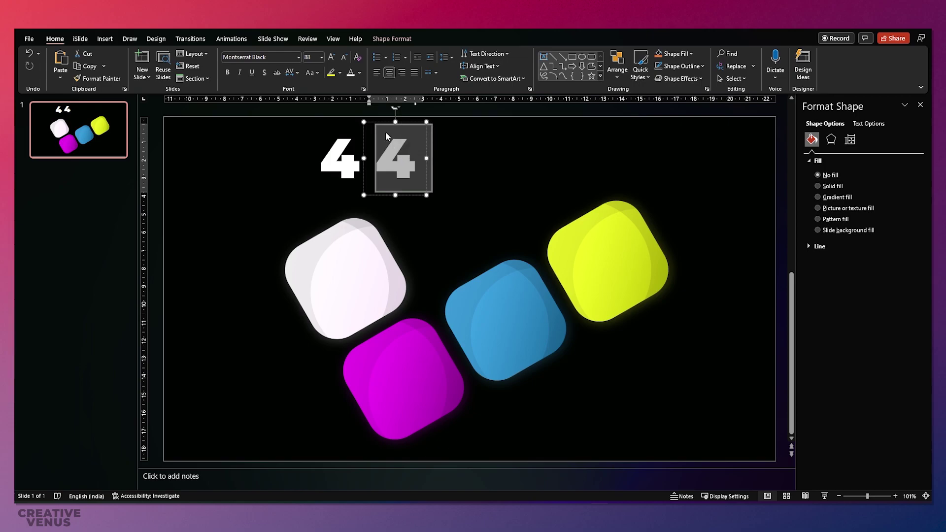
pyautogui.write('STEP')
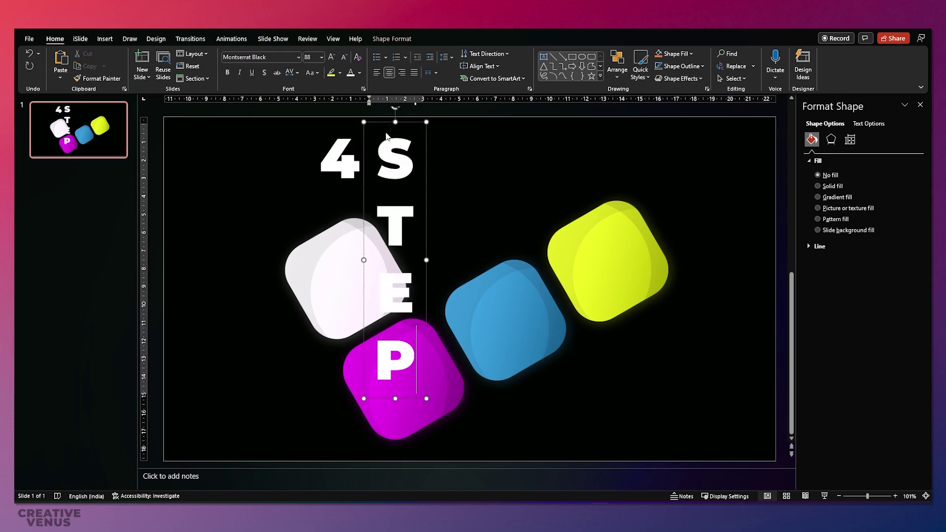
pyautogui.write(' TO SU')
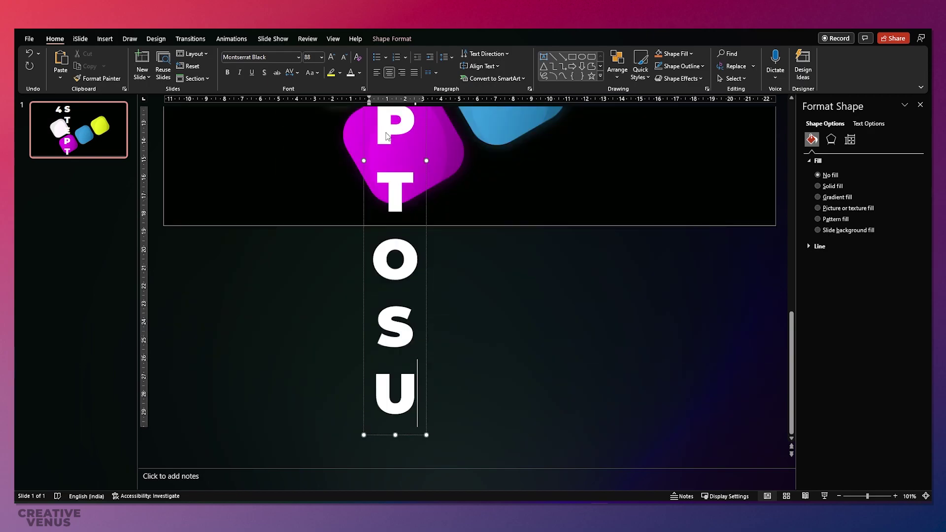
pyautogui.write('CCE')
pyautogui.press('BackSpace')
pyautogui.write('CES')
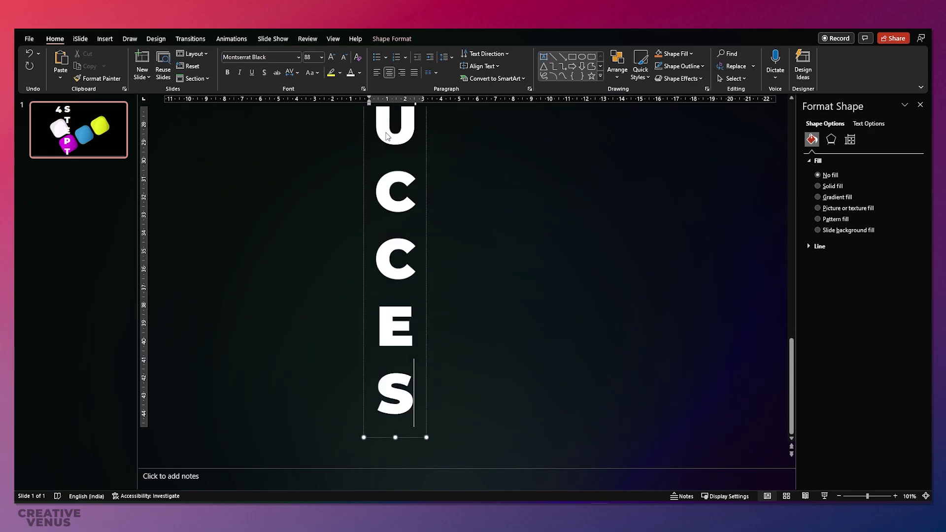
pyautogui.write('S')
pyautogui.hotkey('ctrl', 'a')
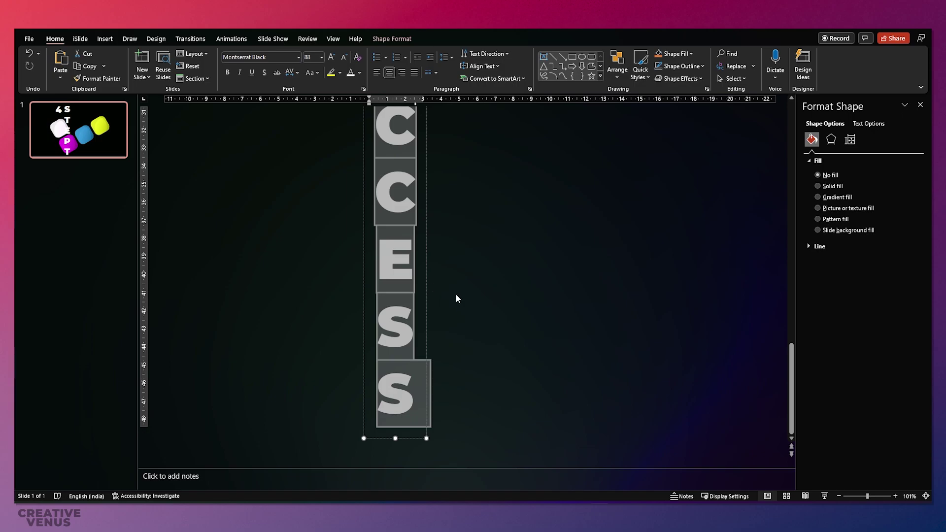
pyautogui.click(344, 57)
pyautogui.click(344, 57)
pyautogui.click(344, 56)
pyautogui.click(344, 57)
pyautogui.click(344, 57)
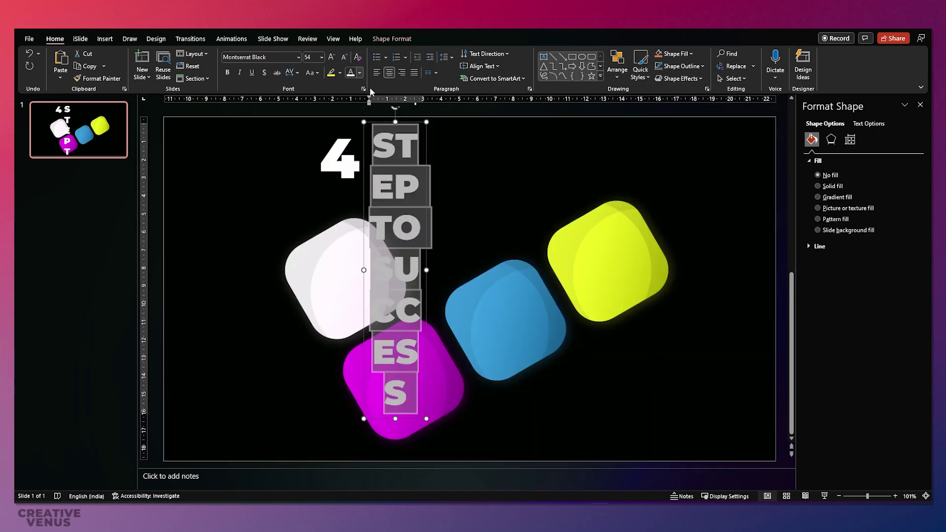